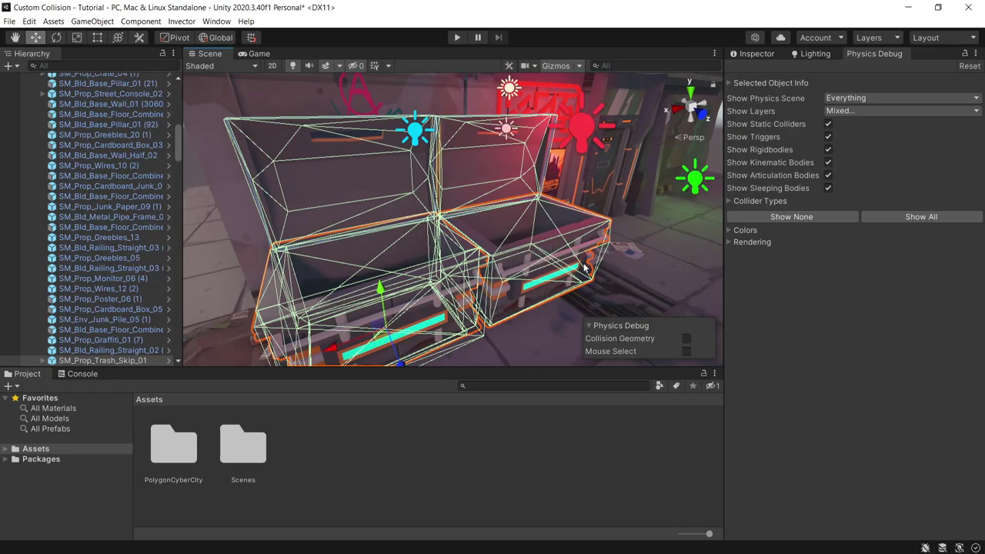
Step: Examine the collider wireframes of the two open trash skips up close in the scene
scroll(493, 296, "up", 4)
left_click_drag(524, 275, 442, 300, "alt")
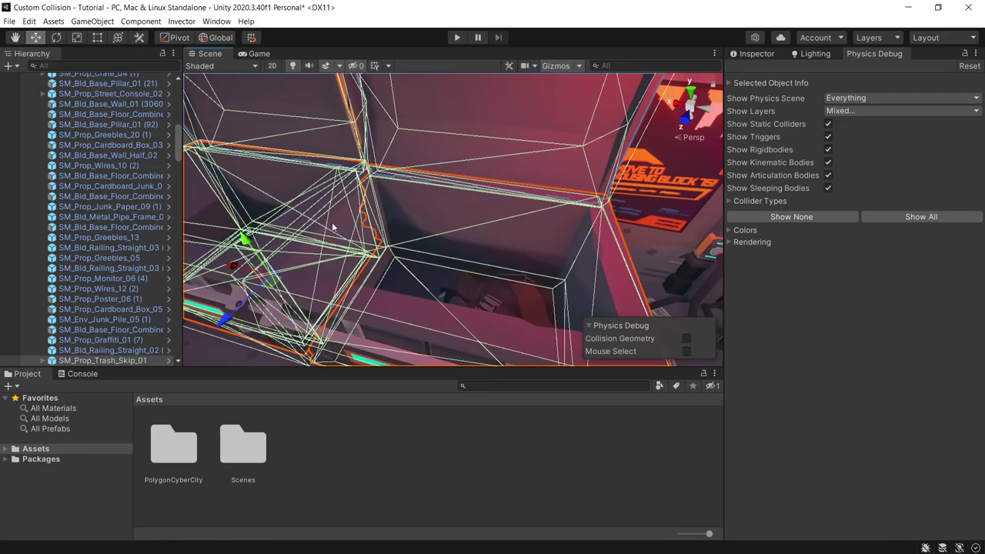
right_click_drag(387, 252, 545, 257)
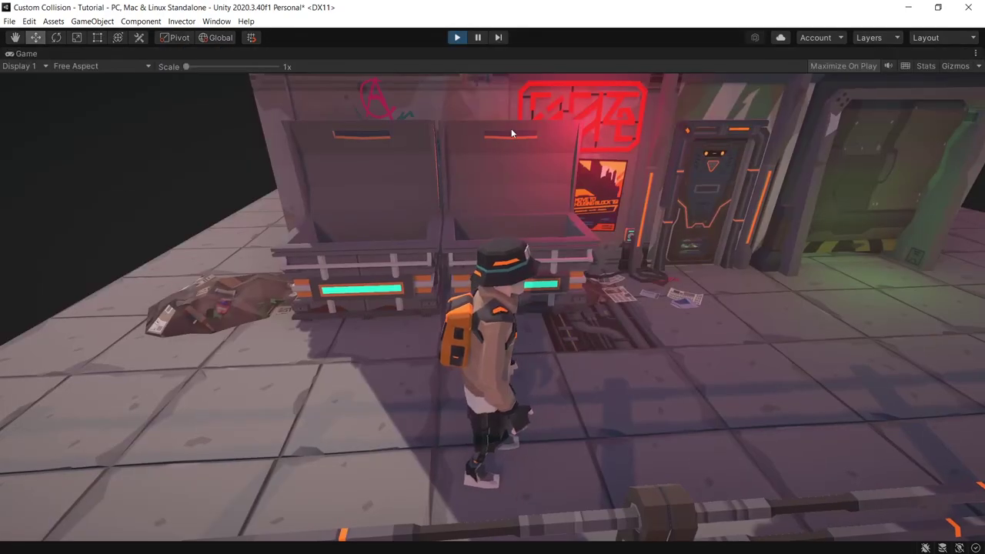
Step: Playtest the skip collision by moving and jumping the character onto, into and between both open trash skips
key("w")
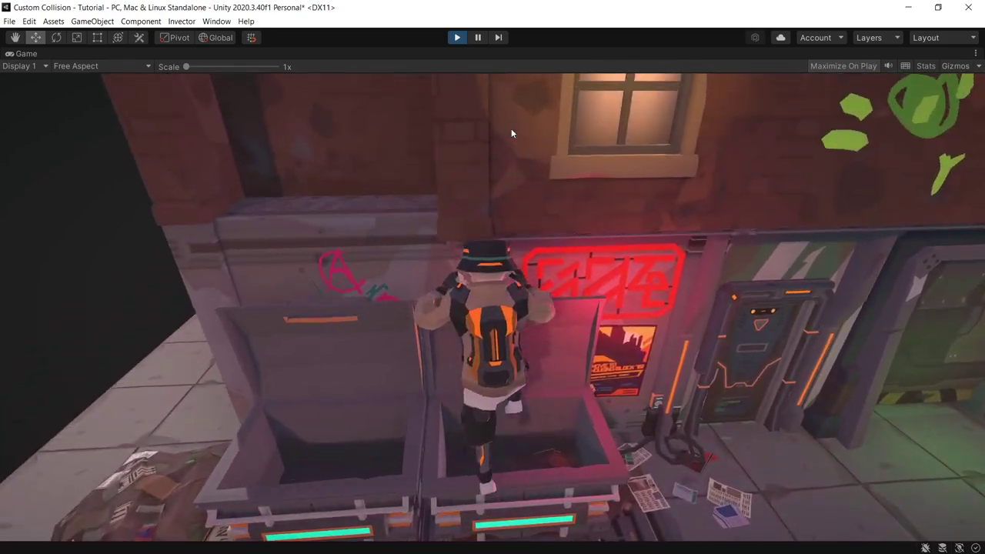
key("d")
key("a")
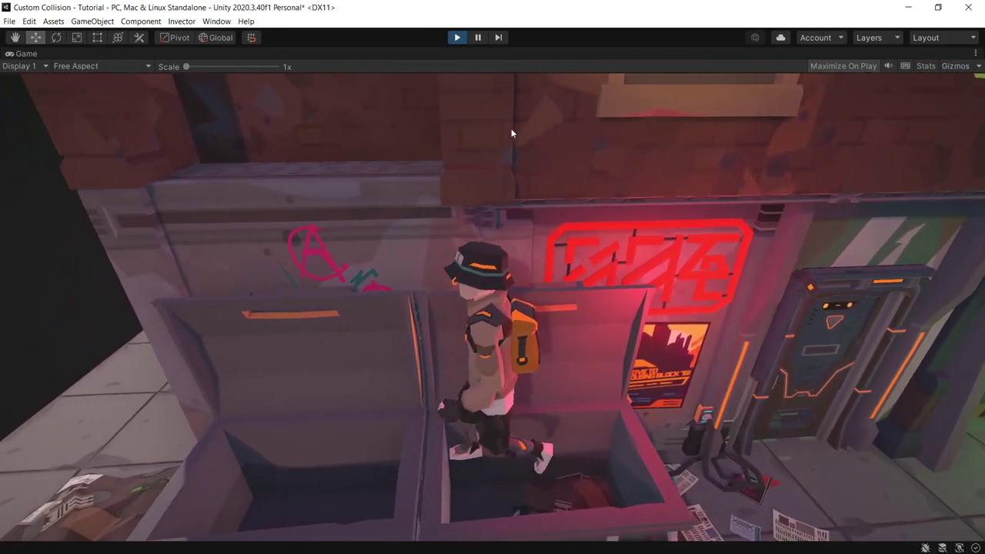
key("d")
key("a")
key("space")
key("d")
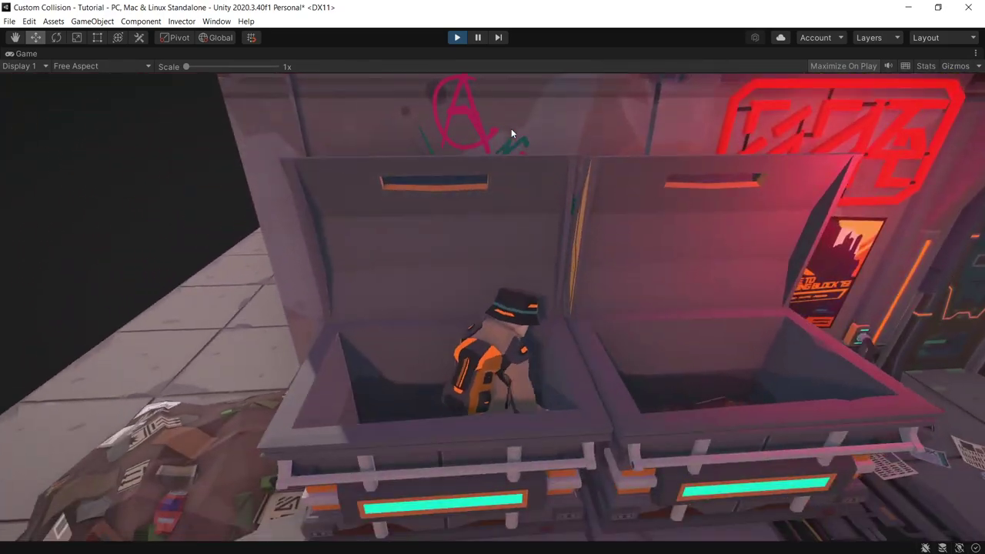
key("a")
key("d")
key("a")
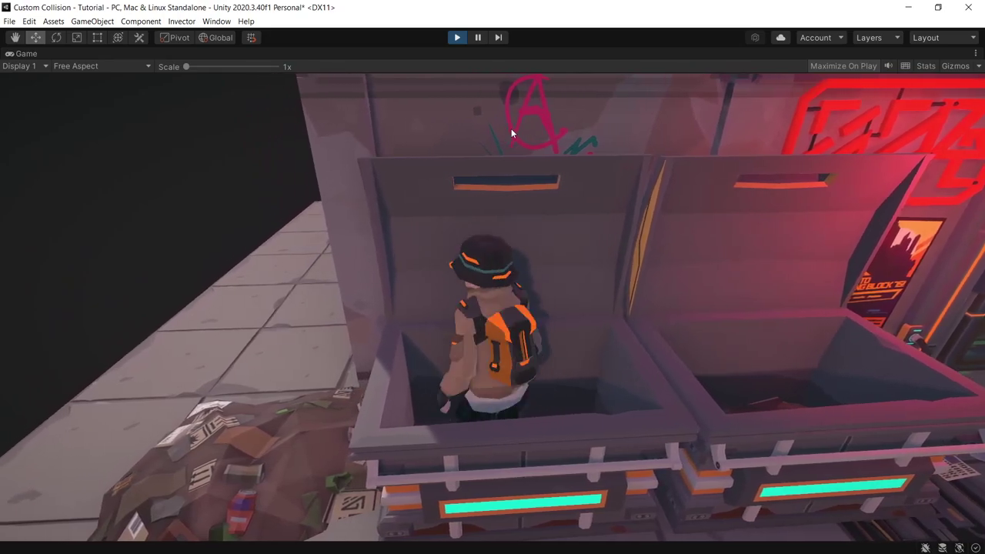
key("s")
key("space")
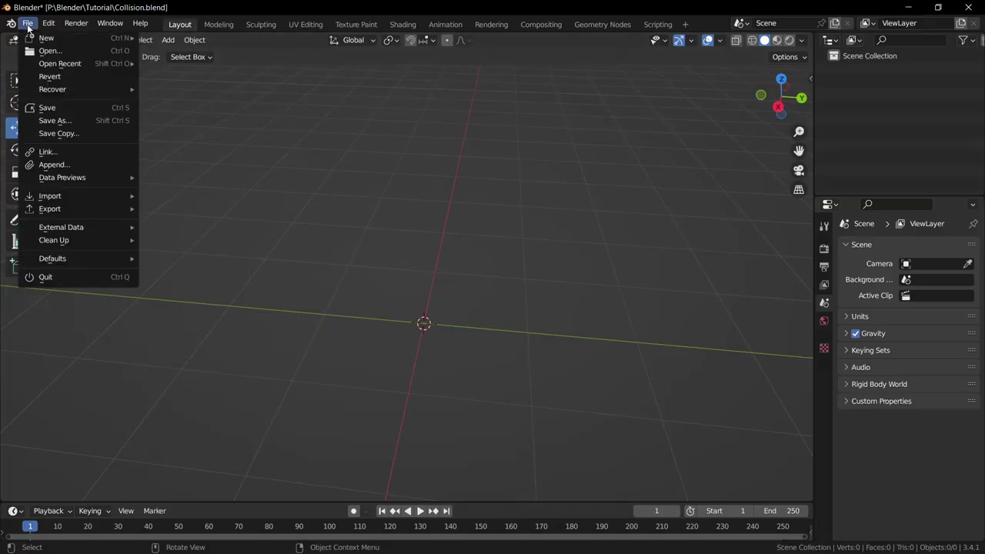
Step: Switch to Blender and import the SM_Prop_Trash_Skip_01 FBX from P:\Synty\Custom Collision\Assets\PolygonCyberCity\Models
mouse_move(50, 196)
left_click(200, 311)
left_click(437, 48)
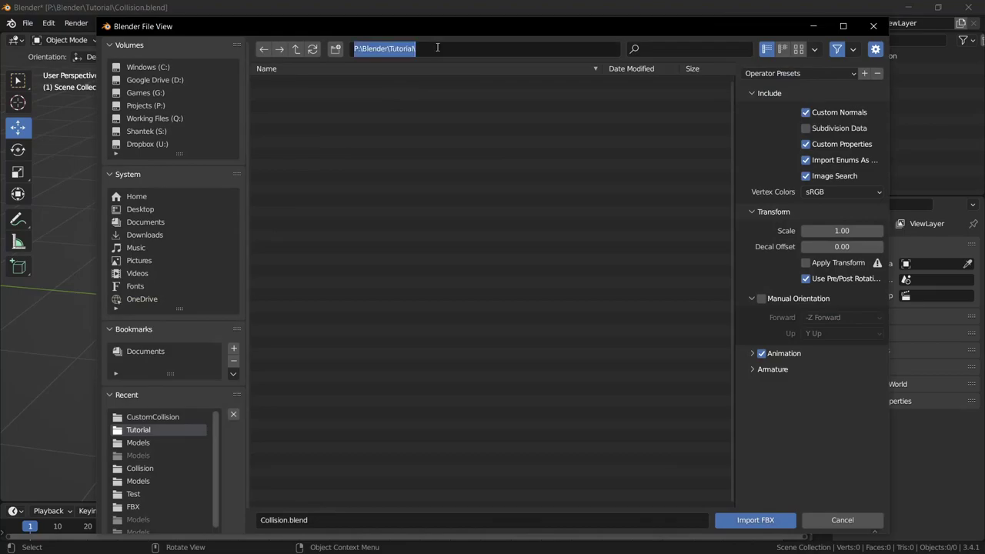
type("P:\\Synty\\Custom Collision\\Assets\\PolygonCyberCity\\Models")
key("Return")
left_click(668, 49)
type("SM_Prop_Trash_Skip_01")
left_click(326, 82)
left_click(766, 523)
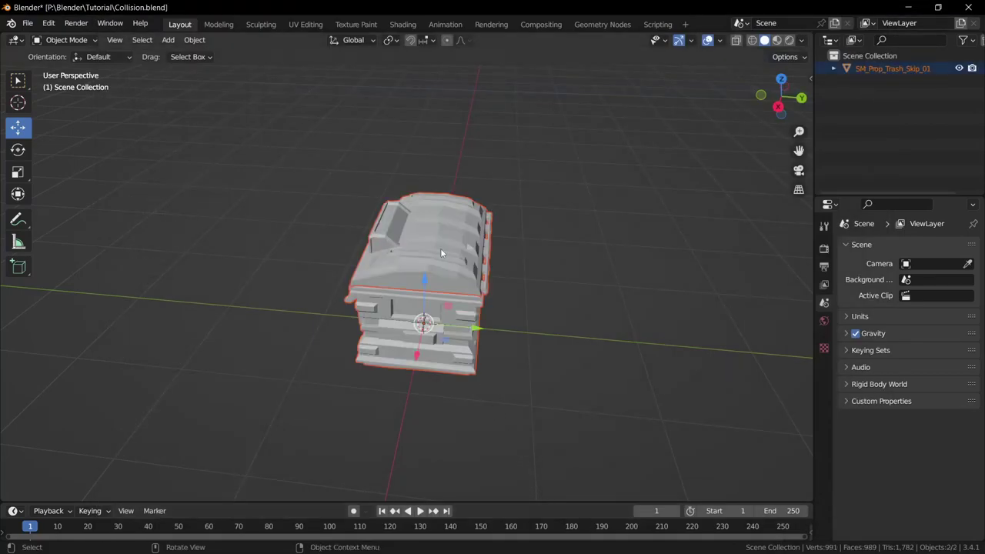
Step: Remove the skip's lid and add a cube scaled to about 0.085, raised slightly above the skip's floor
left_click(439, 238)
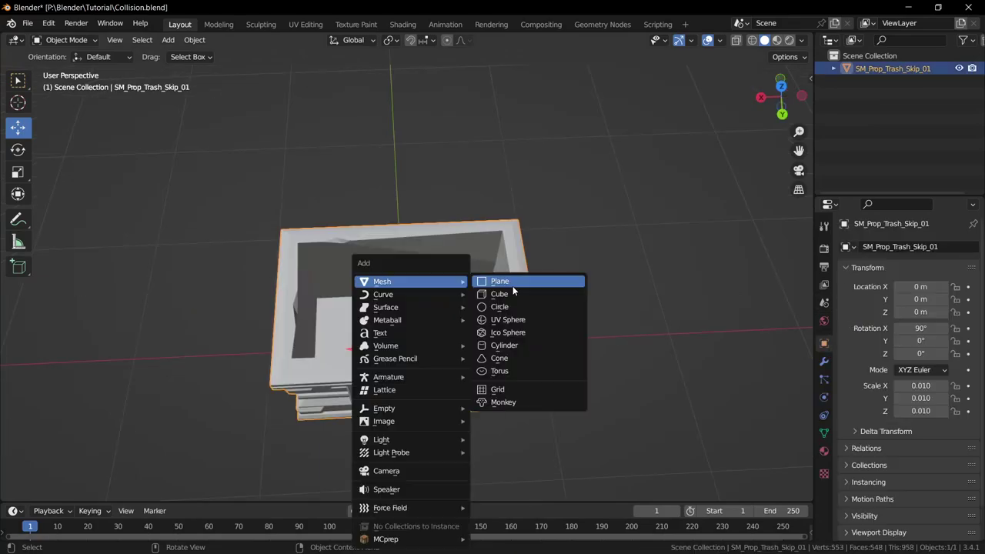
left_click(510, 295)
middle_click_drag(510, 298, 630, 400)
key("s")
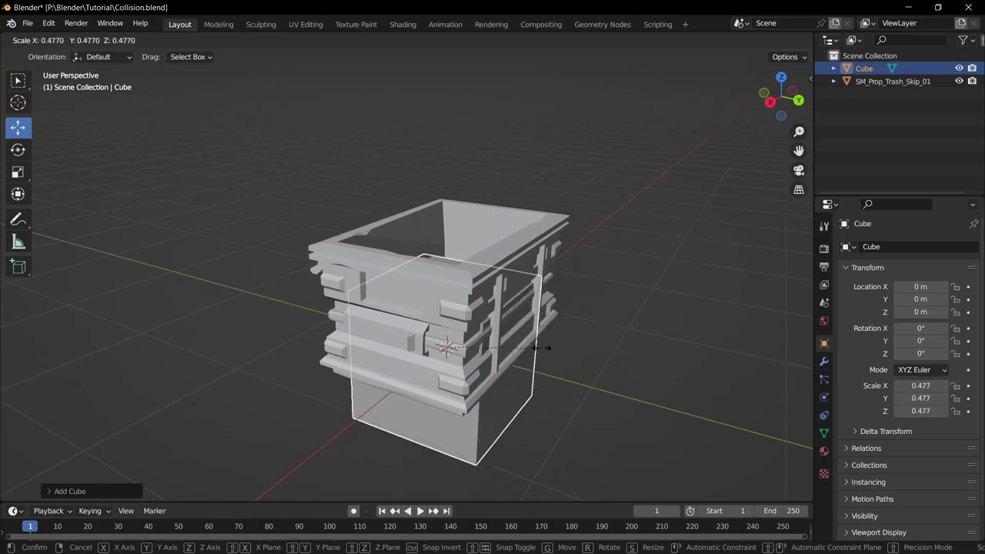
left_click(467, 334)
middle_click_drag(466, 335, 472, 387)
key("s")
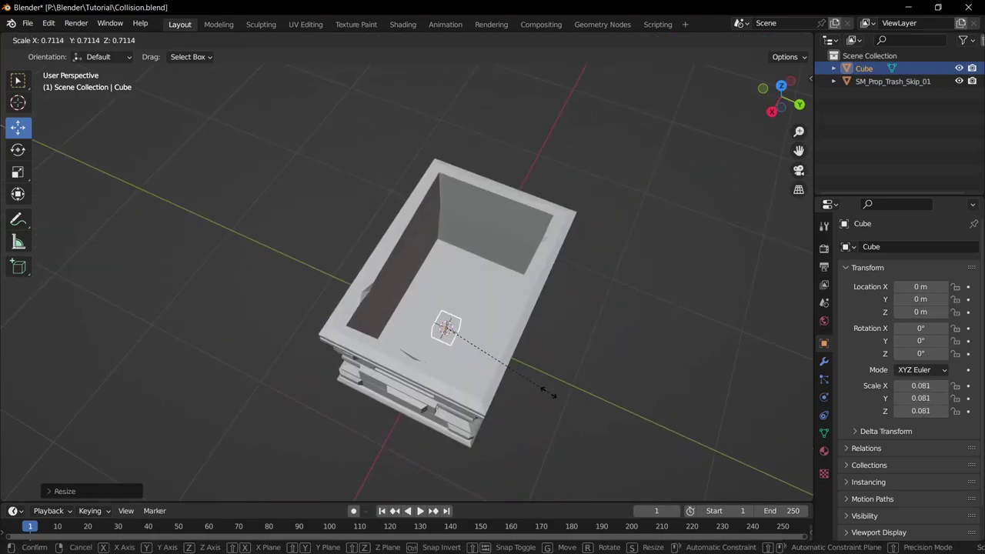
left_click(547, 391)
left_click_drag(448, 306, 449, 305)
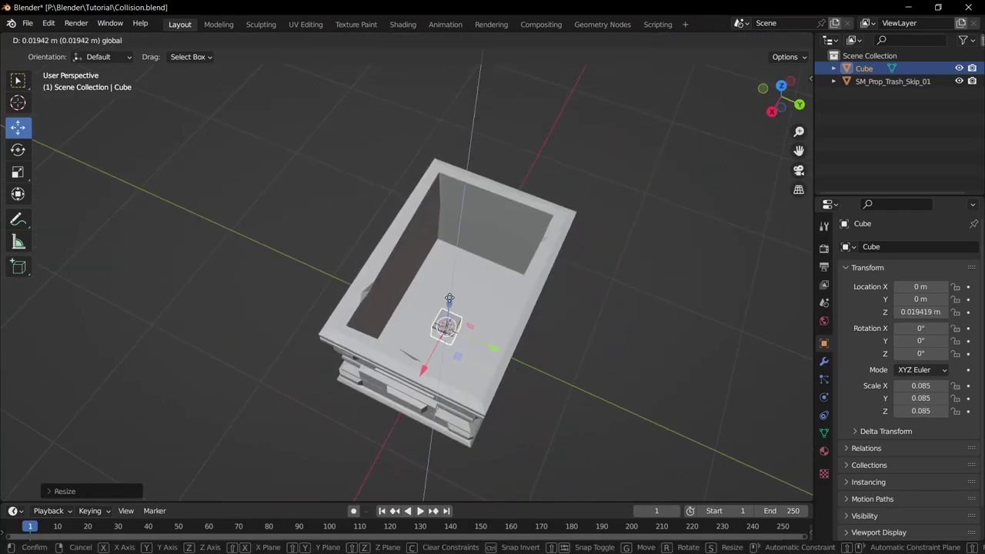
Step: Scale the cube to about 0.671 in X and 0.415 in Y, and flatten it to 0.045 in Z as the skip's floor
key("KP_7")
key("s")
key("x")
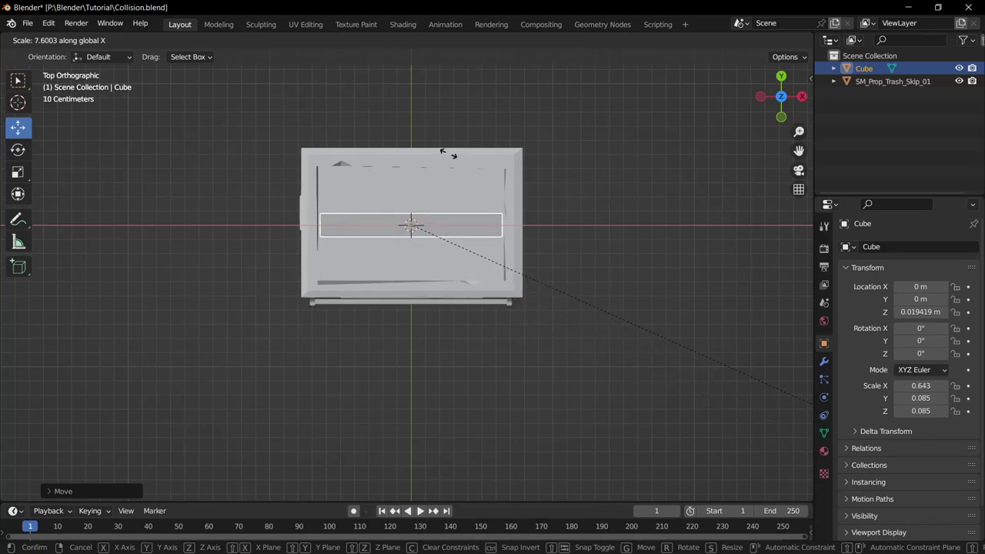
left_click(479, 174)
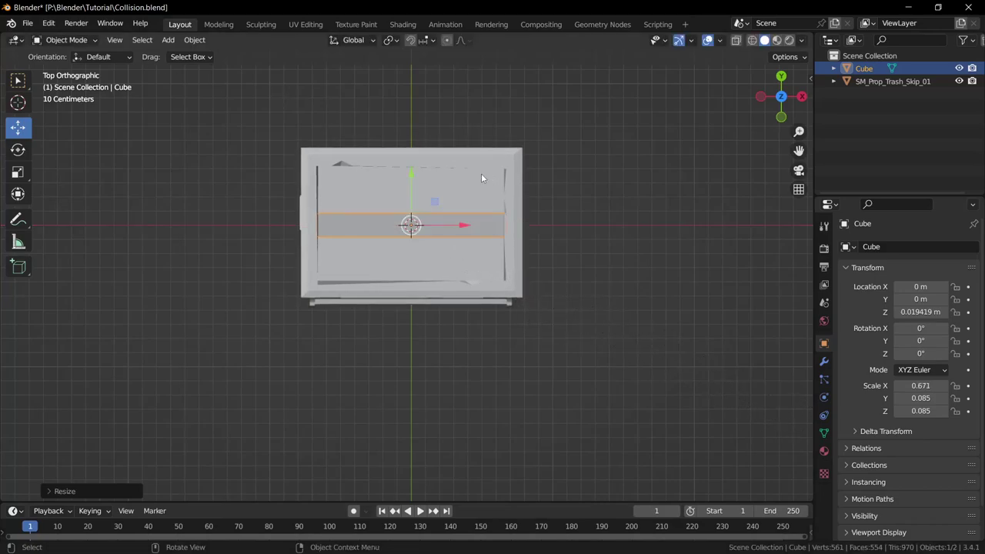
key("s")
key("y")
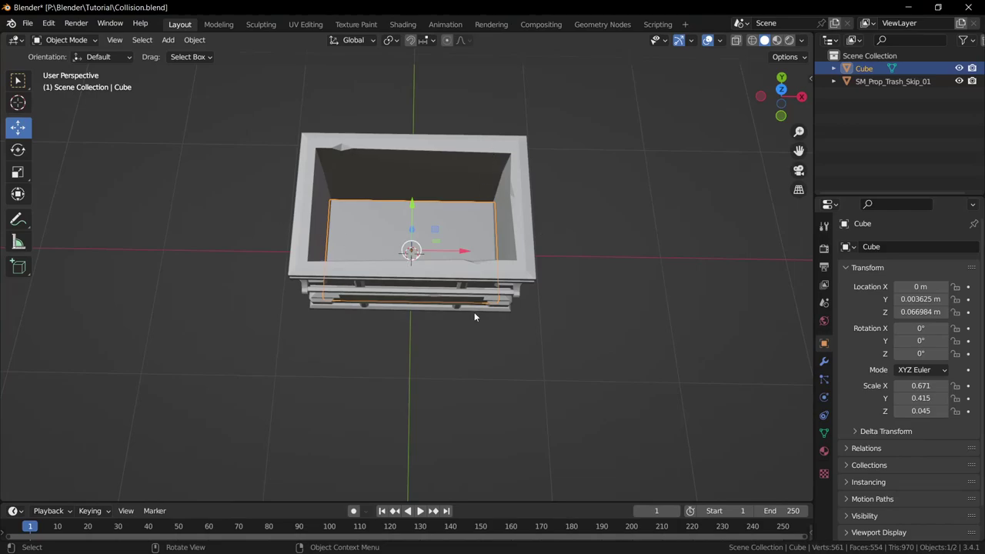
Step: Add a second cube inside the floor mesh, scale it down and move it about 0.77 m along negative X to the skip's end
key("Tab")
middle_click_drag(474, 316, 242, 284)
key("shift+a")
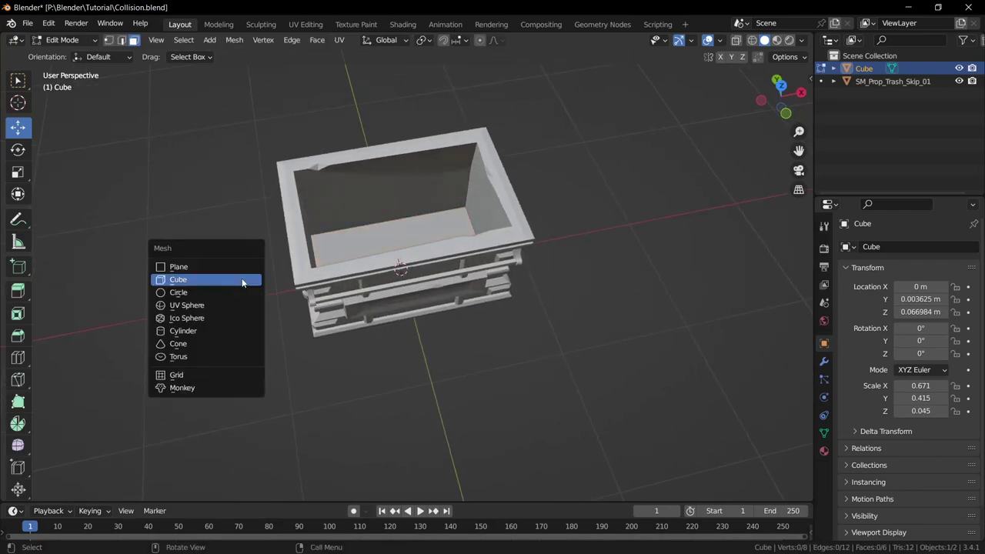
left_click(242, 282)
key("s")
left_click(483, 251)
key("g")
key("x")
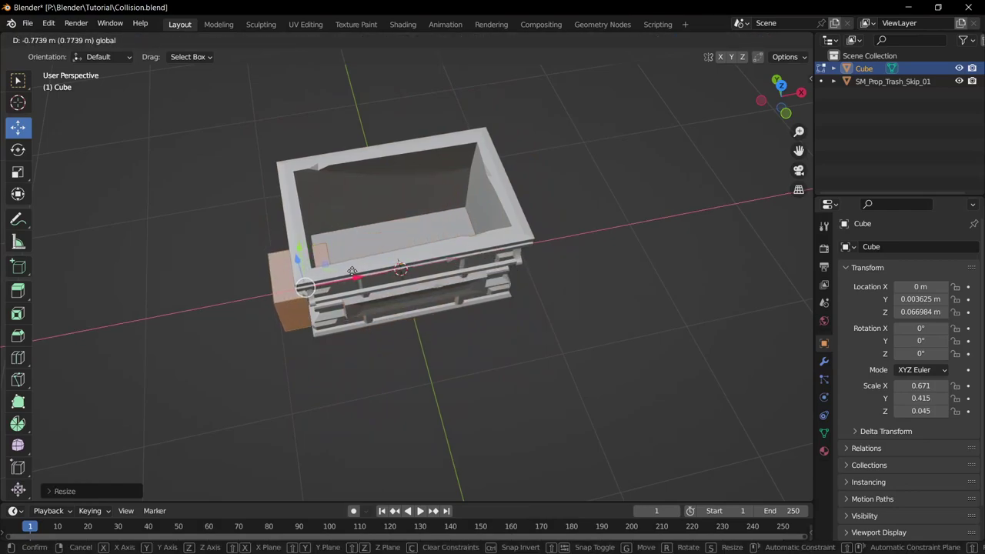
left_click(351, 271)
Step: Raise the new cube about 0.5 m along Z to the middle of the skip's end wall
middle_click_drag(352, 271, 307, 230)
key("g")
key("z")
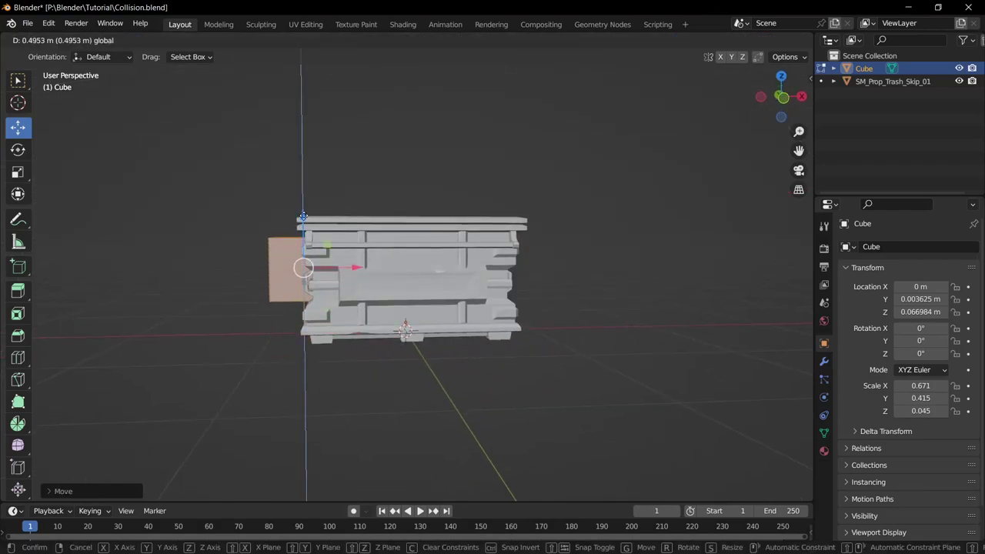
left_click_drag(303, 216, 303, 219)
left_click_drag(304, 219, 303, 217)
Step: Flatten the end cube along X into a panel and shift it towards the skip's end wall
middle_click_drag(351, 277, 387, 302)
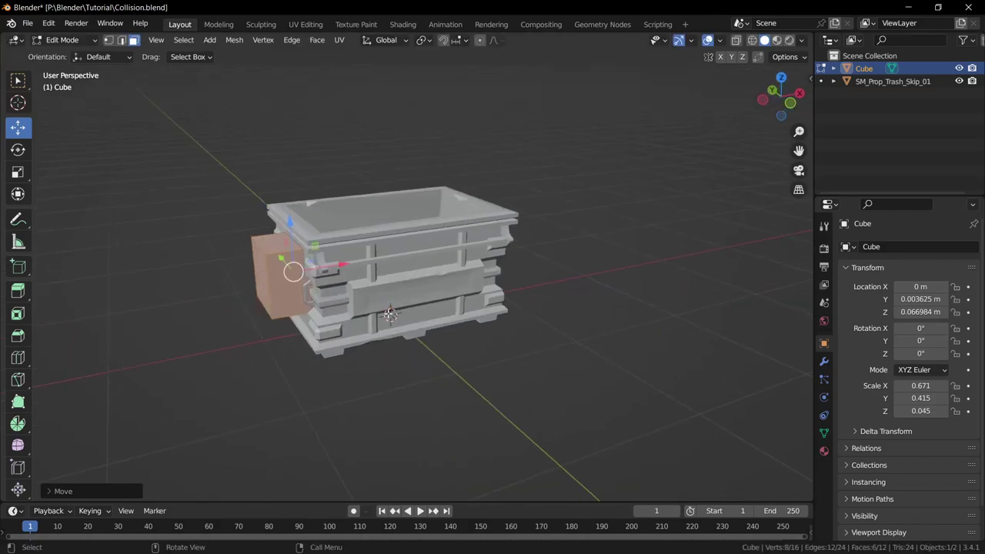
key("s")
key("x")
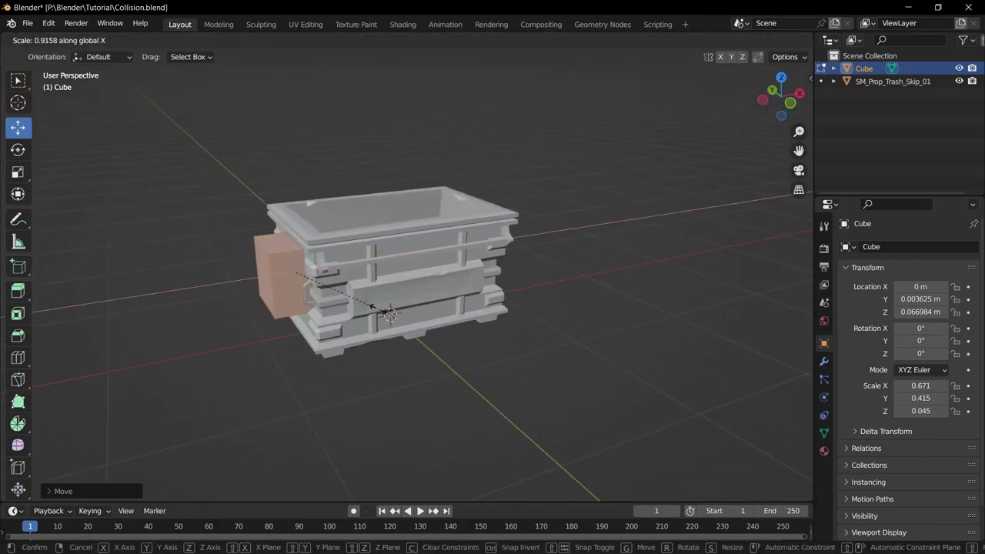
left_click(304, 277)
middle_click_drag(304, 278, 269, 334)
left_click_drag(366, 224, 371, 226)
key("s")
key("x")
left_click(486, 320)
Step: Fine-tune the end panel's thickness and position along X to line up with the skip's wall
middle_click_drag(488, 321, 494, 291)
key("s")
key("x")
left_click(516, 292)
left_click_drag(366, 223, 357, 222)
middle_click_drag(331, 269, 362, 281)
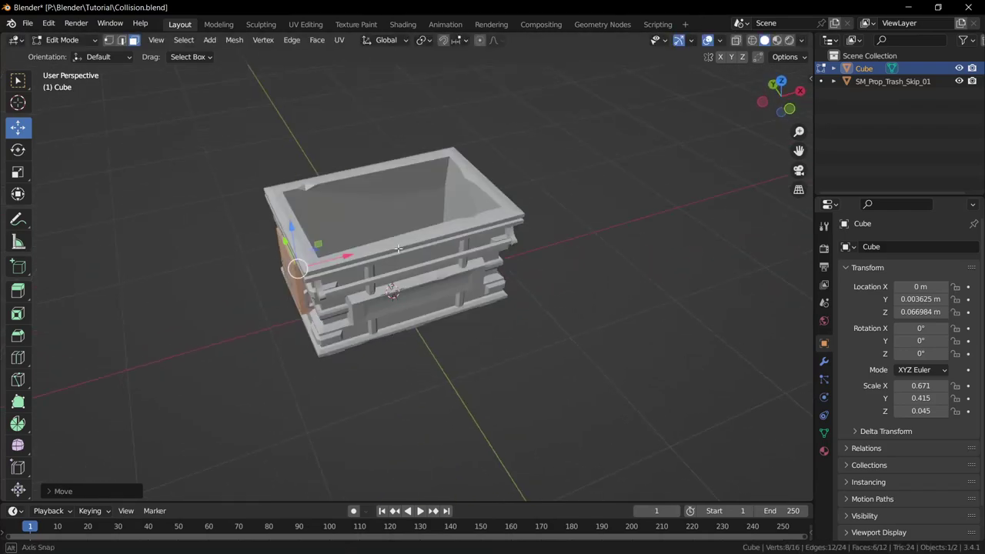
Step: Stretch the end panel along Z to the skip's full height and adjust its vertical position
key("s")
key("z")
left_click(399, 313)
middle_click_drag(400, 312, 422, 244)
key("s")
right_click(419, 244)
left_click_drag(295, 228, 295, 230)
Step: Stretch the end panel along Y to the skip's full depth and align it with the outer edges
middle_click_drag(298, 231, 468, 276)
key("s")
key("y")
left_click(616, 258)
left_click_drag(304, 302, 301, 302)
Step: Duplicate the end panel along X and place the copy on the skip's opposite end wall
middle_click_drag(369, 302, 543, 337)
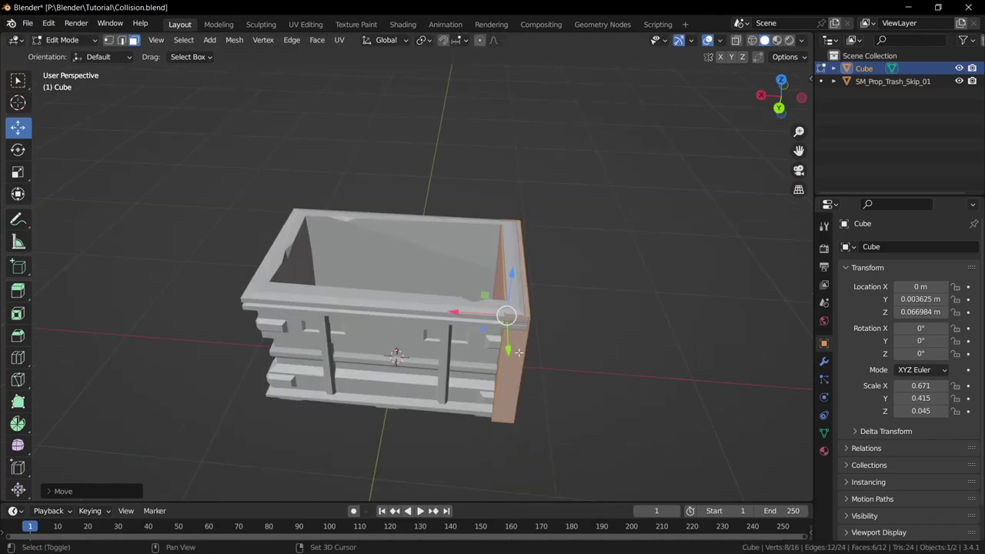
key("shift+d")
key("x")
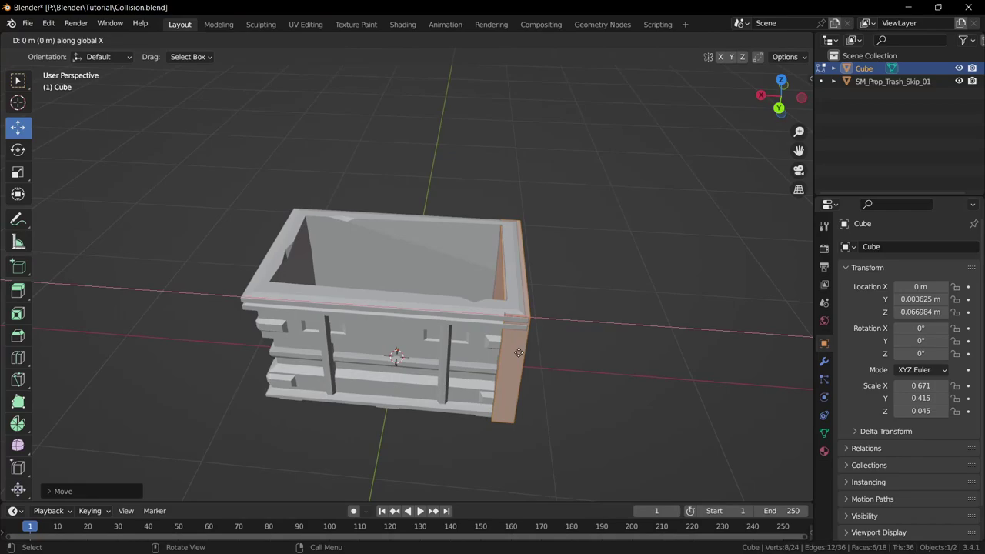
left_click(302, 336)
Step: Add another cube to the collision mesh, scale it down and move it along Y to the skip's long side
middle_click_drag(302, 336, 523, 331)
left_click(453, 458)
key("shift+a")
left_click(446, 431)
key("s")
left_click_drag(504, 329, 439, 328)
Step: Thin the long-side cube along Y and position it within the wall, using X-ray view to judge the thickness
key("s")
key("y")
left_click(738, 40)
middle_click_drag(493, 293, 512, 338)
left_click(739, 42)
middle_click_drag(477, 269, 461, 323)
left_click_drag(440, 276, 448, 276)
key("s")
left_click(438, 277)
Step: Stretch the long-side panel along Z to the skip's height and along X to fill the gap between the end panels
middle_click_drag(439, 307, 477, 284)
middle_click_drag(369, 308, 500, 270)
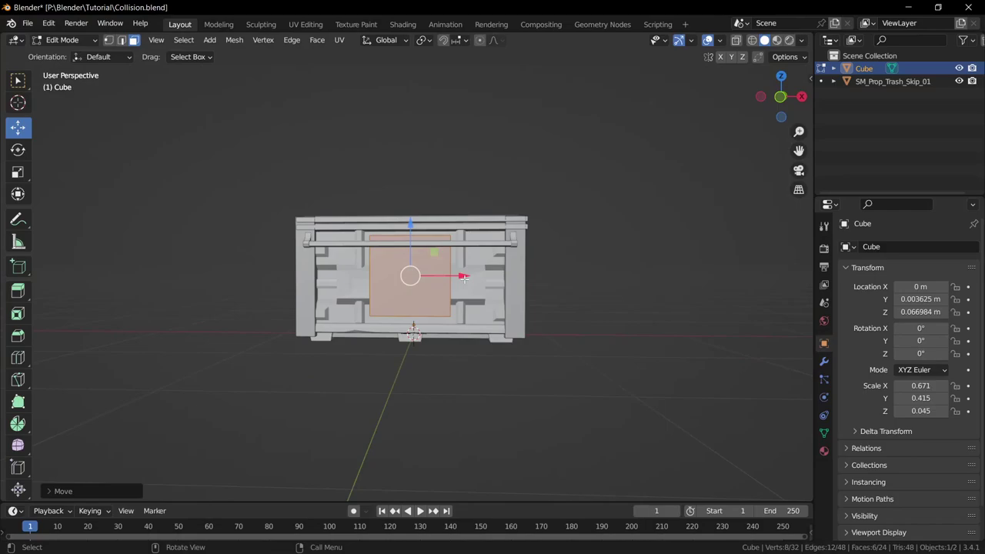
key("s")
key("z")
left_click(574, 325)
left_click_drag(410, 224, 411, 228)
key("s")
key("x")
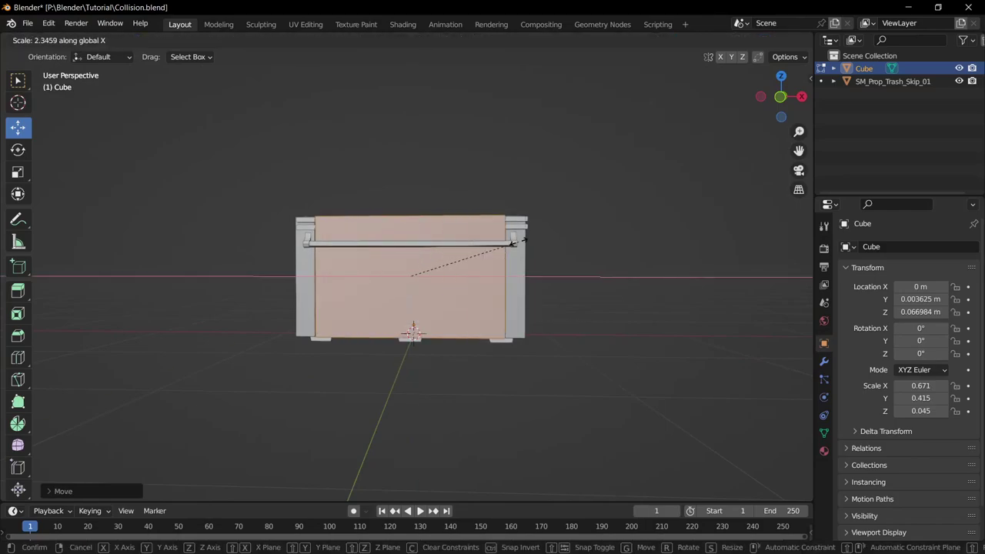
left_click(513, 243)
Step: Duplicate the long-side panel and move the copy about 0.9 m along Y to the opposite wall
middle_click_drag(513, 243, 445, 339)
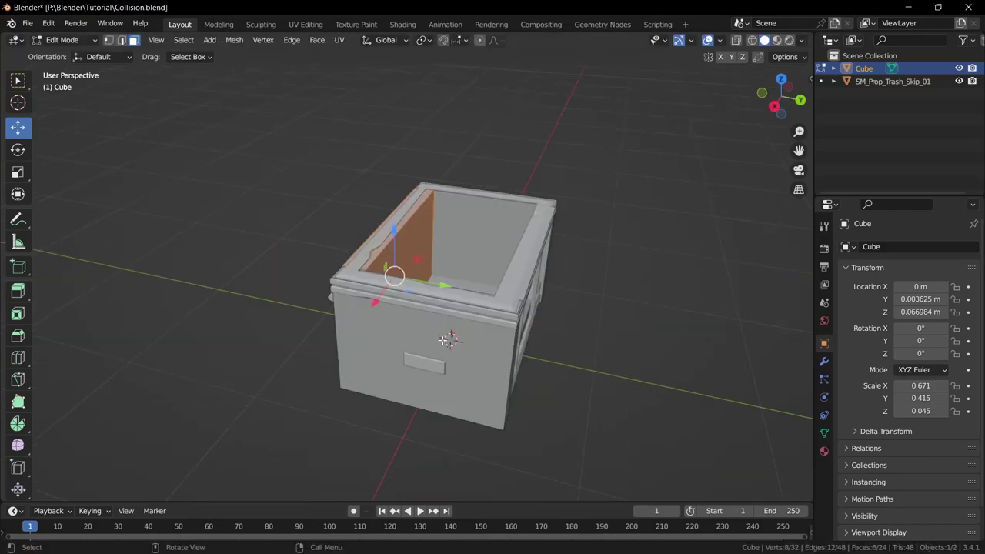
key("shift+d")
key("y")
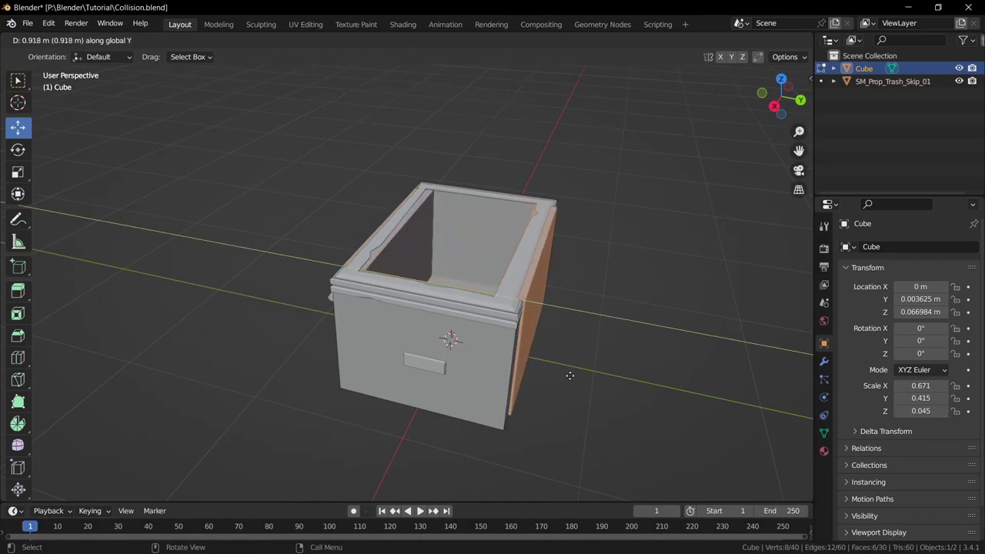
left_click(565, 377)
Step: Isolate the collision mesh in local view and check its panels from several sides
key("KP_Divide")
middle_click_drag(560, 365, 397, 232)
middle_click_drag(400, 316, 468, 337)
Step: Rename the Cube object as SM_Prop_Trash_Skip_01_Collision
double_click(870, 69)
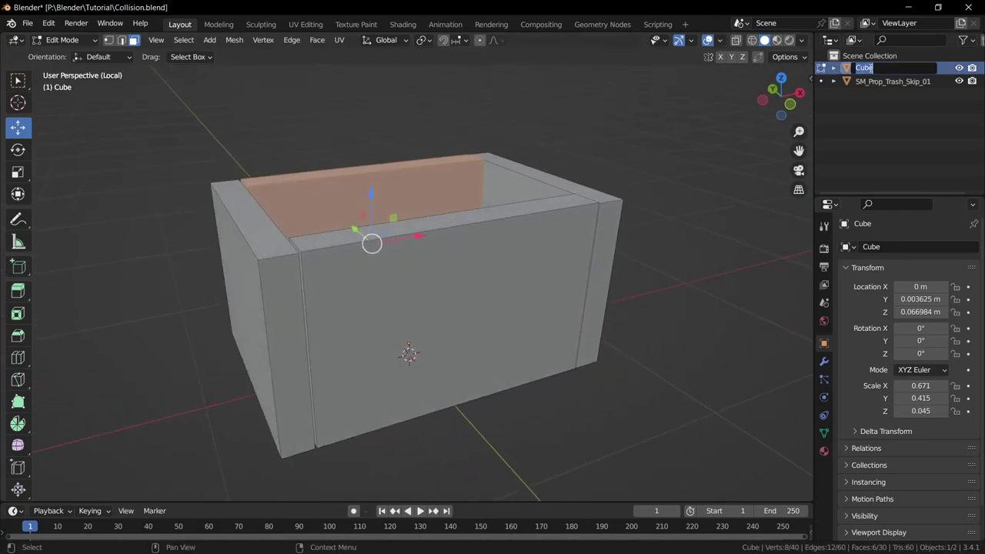
key("ctrl+v")
type("_Collision")
key("Return")
Step: Widen the long-side panels along X to close the gaps to the end panels, and clear the selection
middle_click_drag(554, 323, 385, 332)
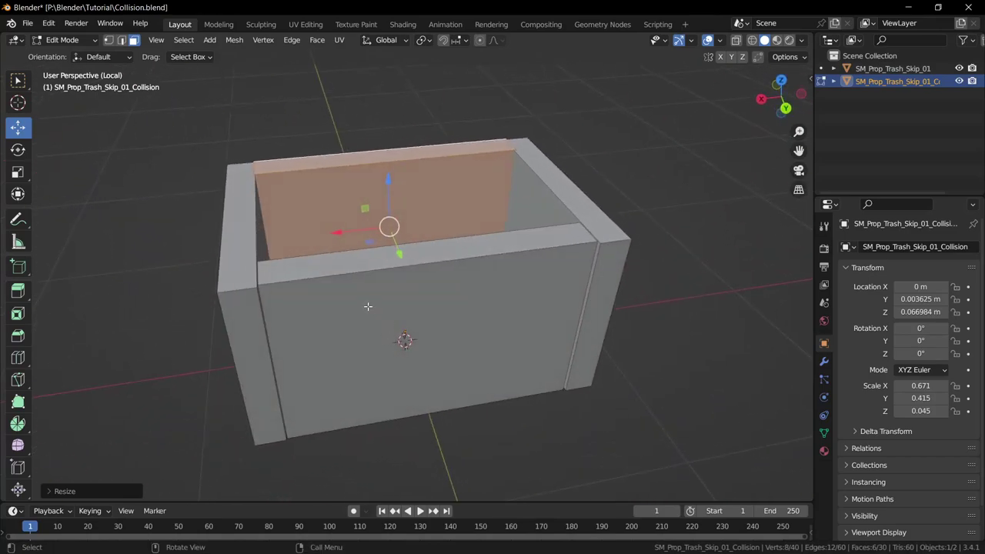
left_click(368, 307)
key("l")
key("s")
key("x")
left_click(382, 343)
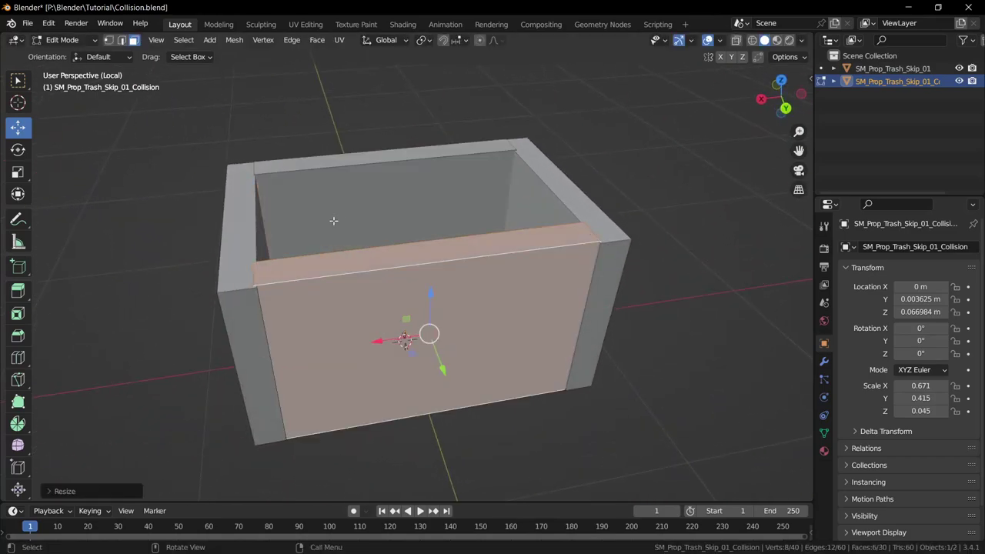
left_click(333, 221, "shift")
left_click(735, 240)
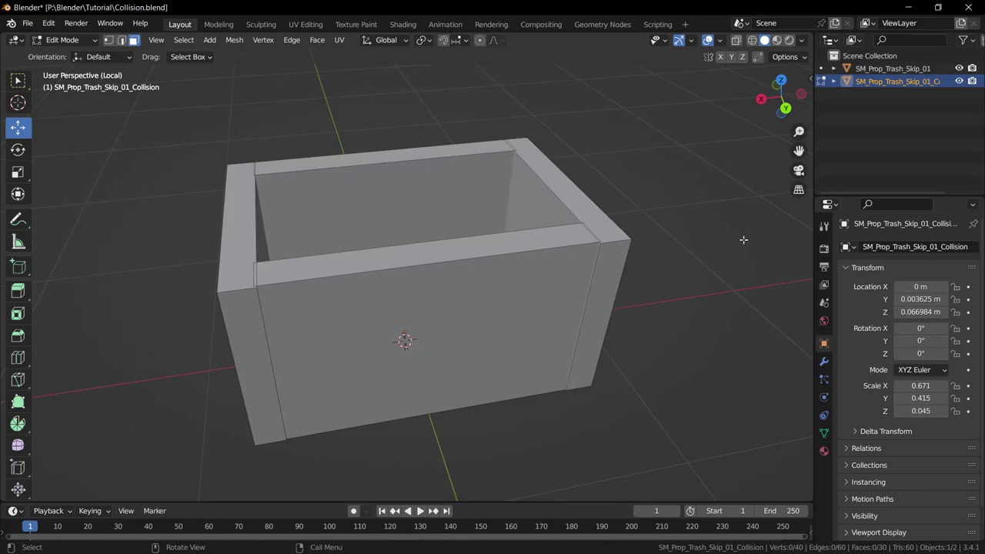
Step: Apply the scale of the collision object in Object Mode and select the original SM_Prop_Trash_Skip_01 object
key("Tab")
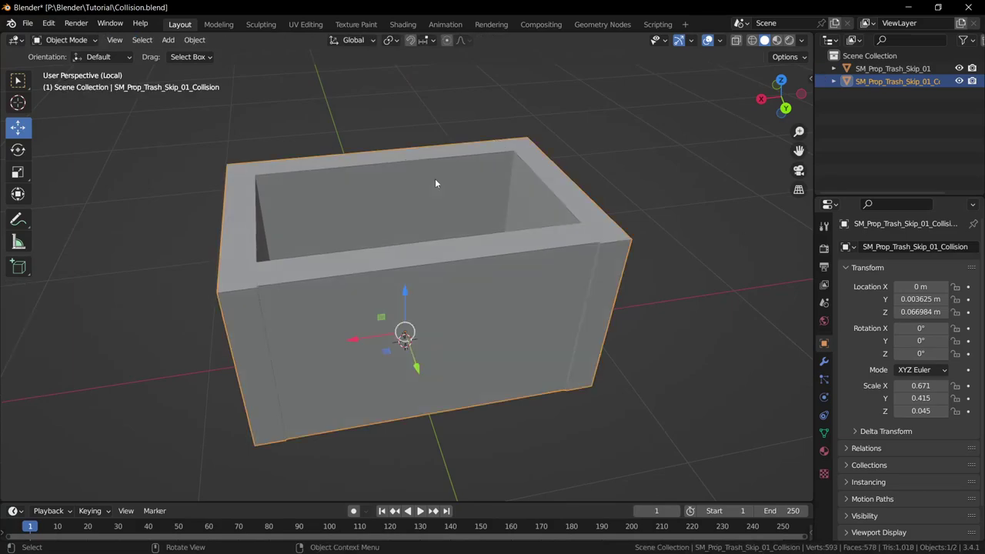
left_click(195, 41)
mouse_move(225, 106)
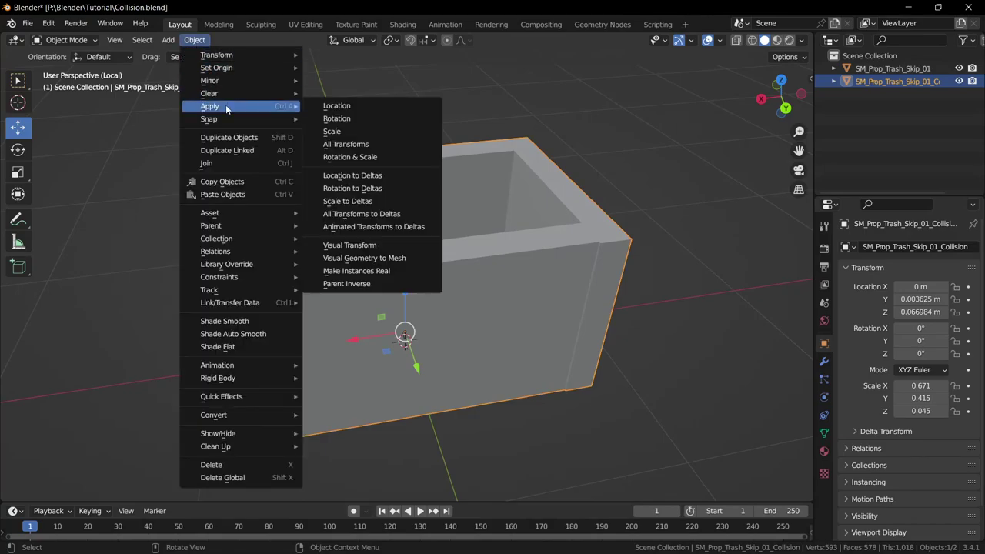
left_click(363, 131)
left_click(892, 67)
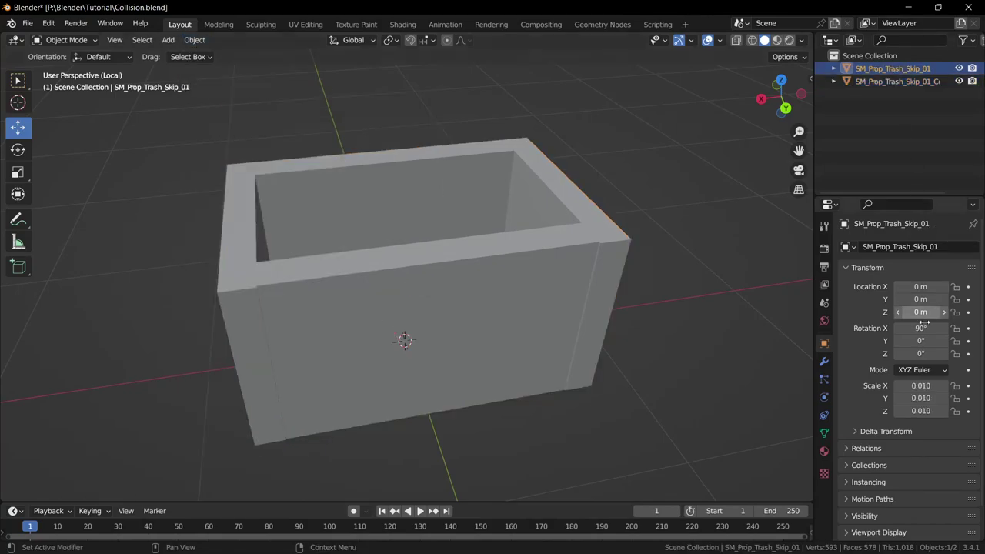
Step: Apply the location of the SM_Prop_Trash_Skip_01_Collision object
left_click(903, 81)
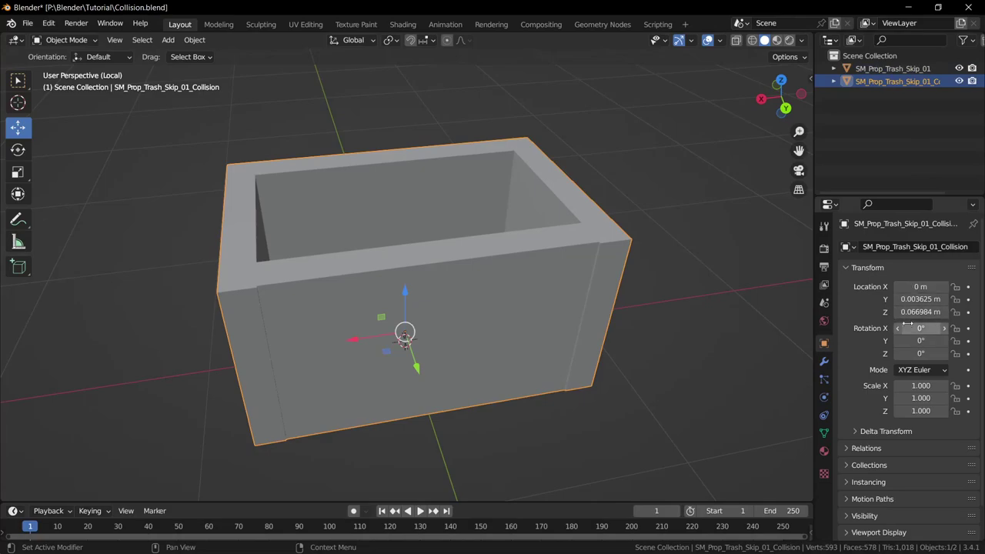
left_click(195, 40)
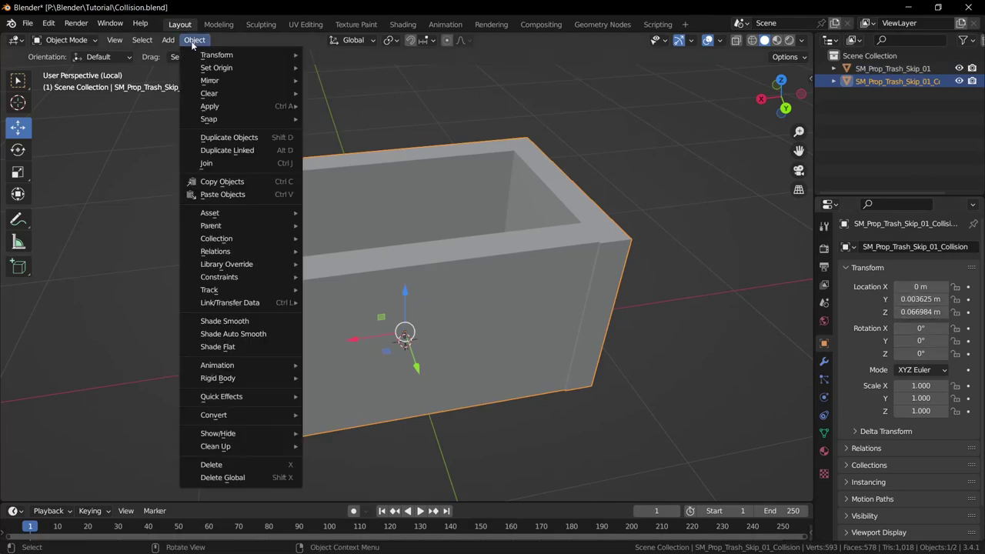
mouse_move(216, 108)
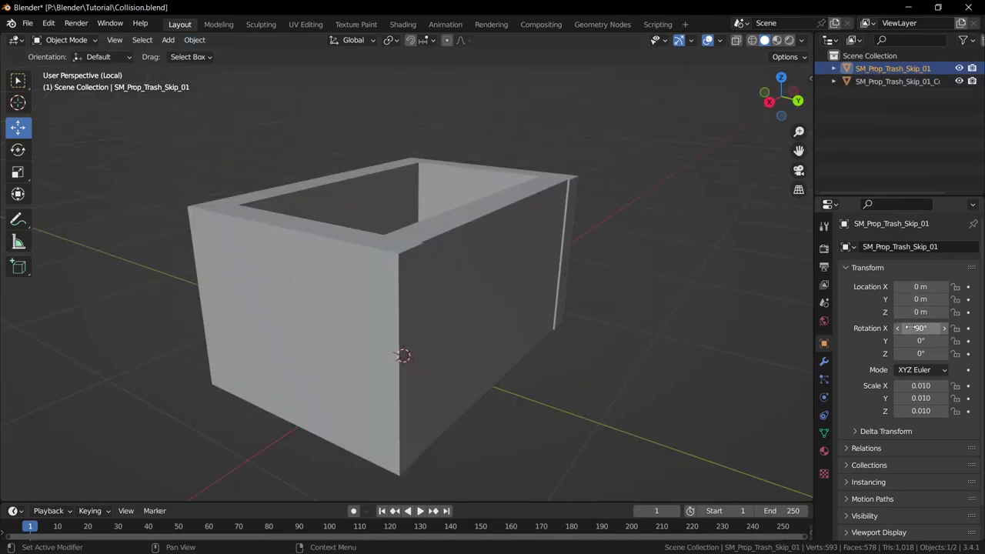
Step: Set the collision object's X rotation to -90° and apply the rotation
double_click(927, 329)
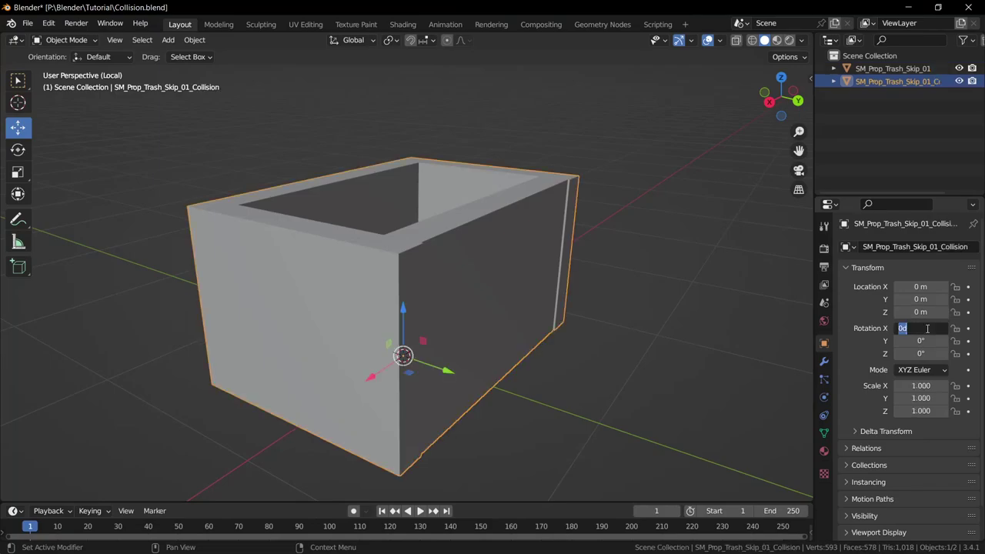
type("-9")
key("Return")
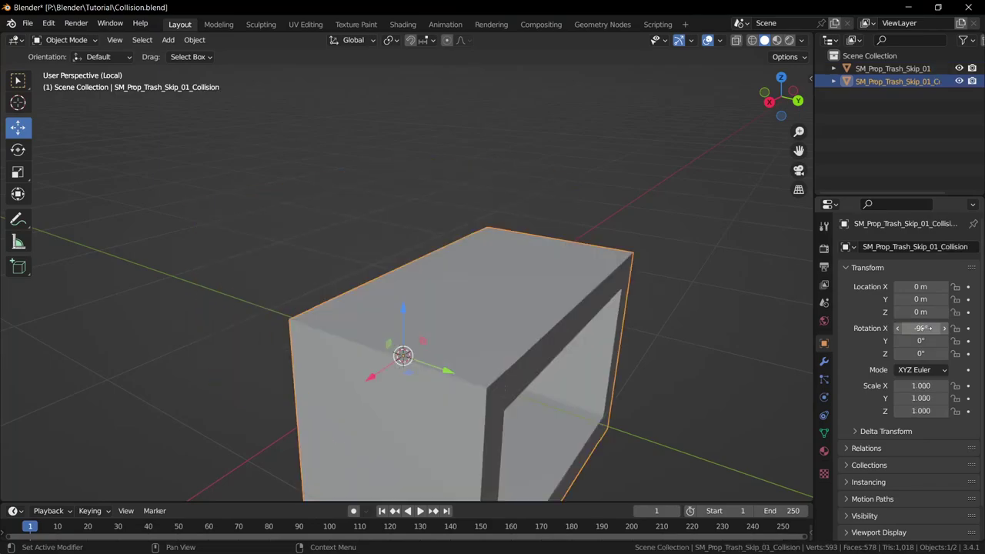
left_click(197, 44)
mouse_move(206, 106)
left_click(339, 120)
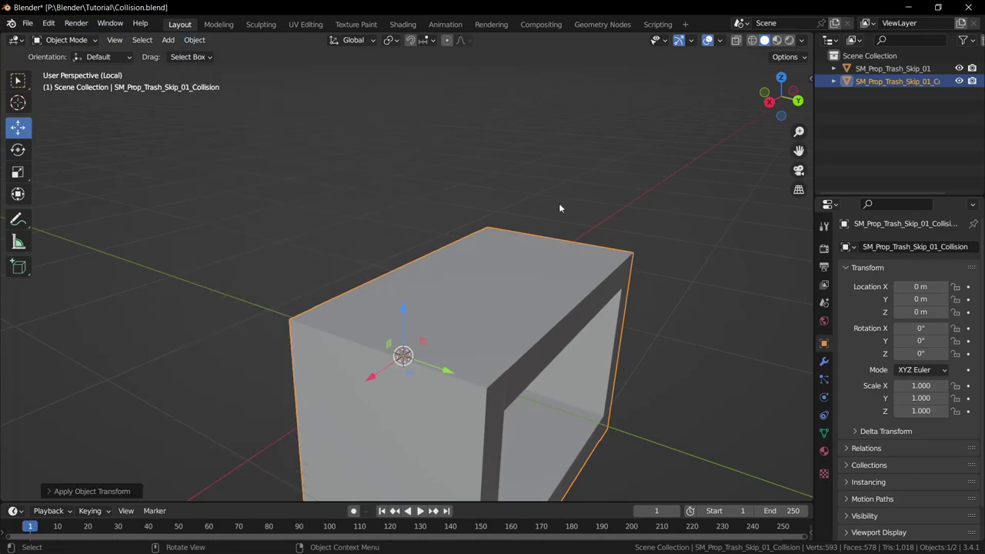
Step: Set the collision object's X rotation to 90° to match the original model's orientation
left_click(923, 327)
type("90")
key("Return")
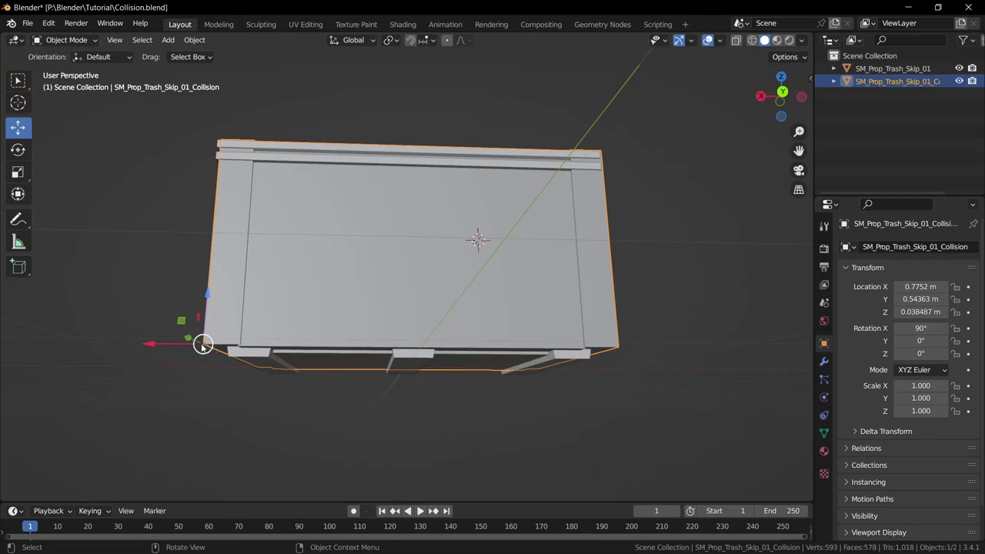
Step: Snap the 3D cursor to the origin of the original SM_Prop_Trash_Skip_01 object using Cursor to Active
left_click(887, 71)
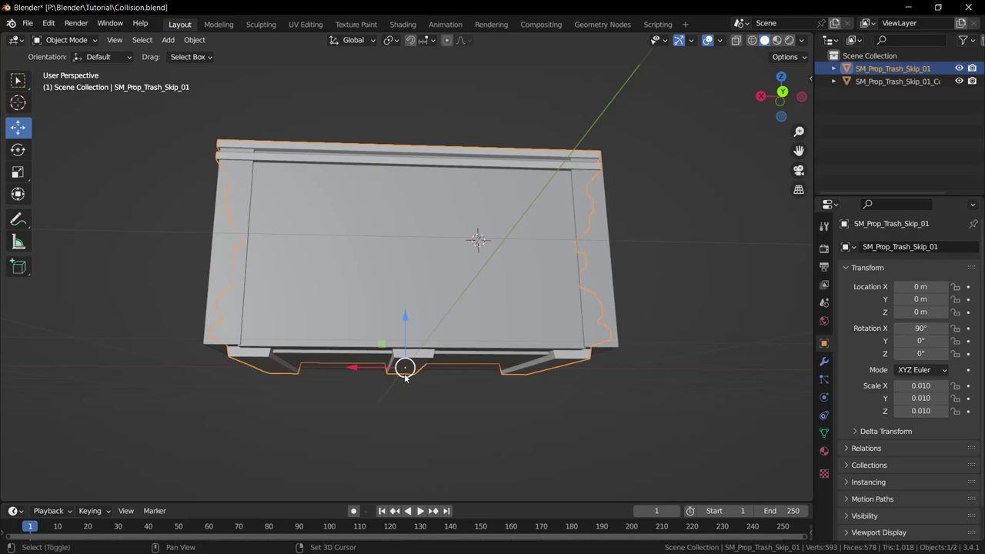
key("shift+s")
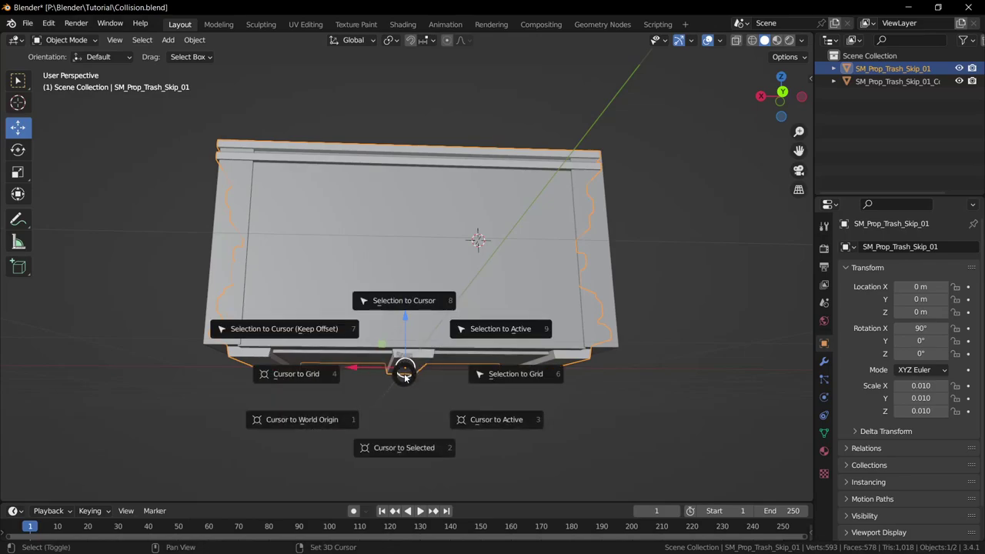
left_click(468, 426)
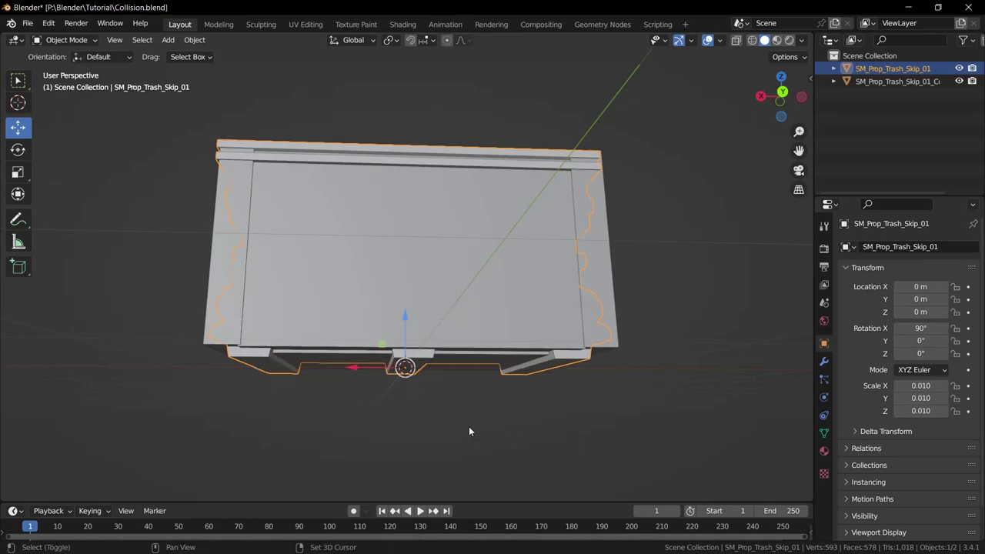
Step: Set the collision object's origin to the 3D cursor and compare its pivot with that of the original skip
left_click(908, 80)
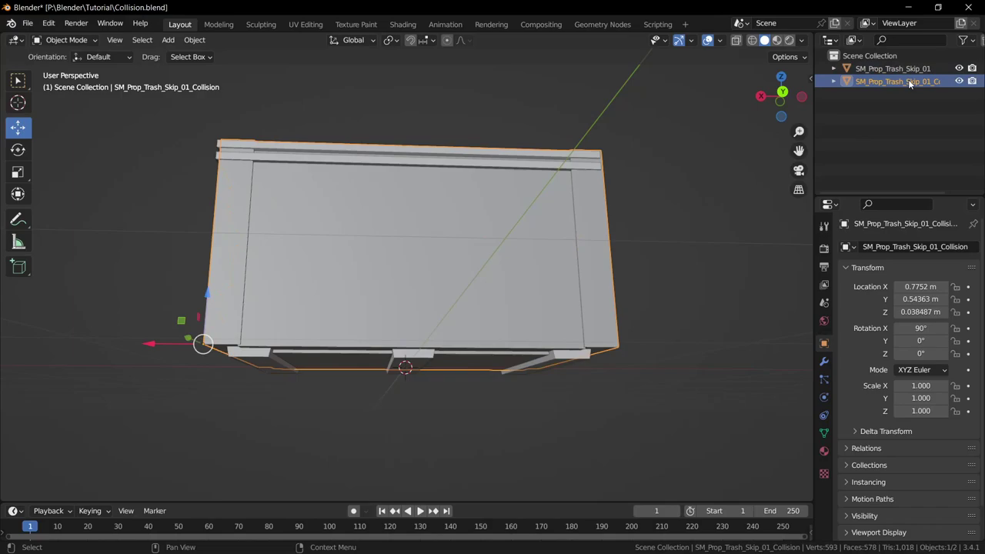
left_click(203, 43)
mouse_move(252, 72)
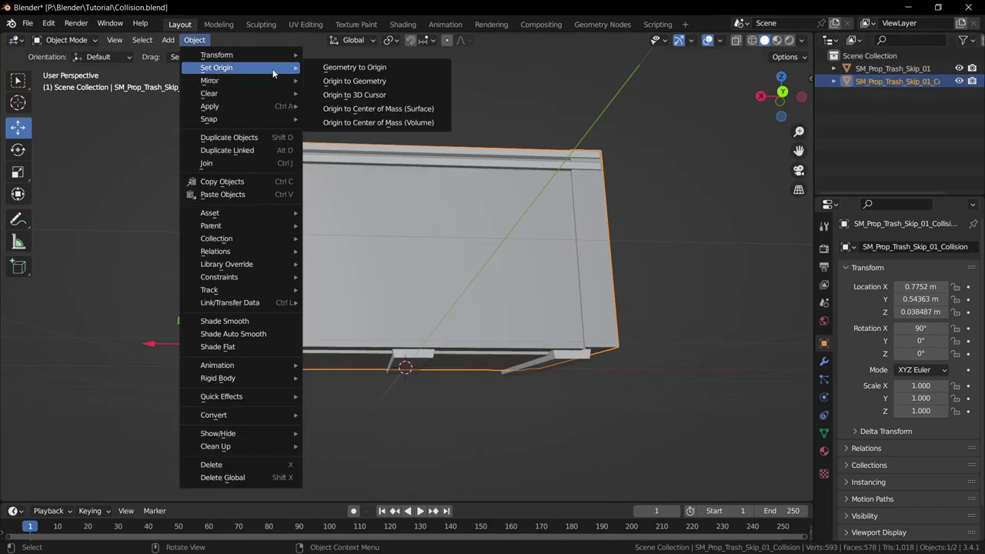
left_click(354, 97)
left_click(891, 71)
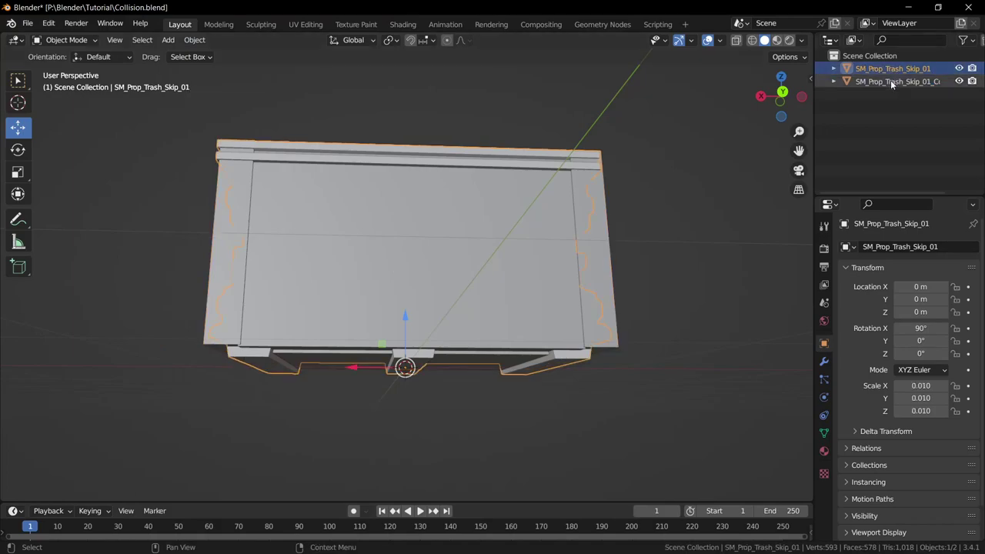
left_click(888, 82)
left_click(893, 68)
Step: Export only the selected collision object as SM_Prop_Trash_Skip_01_Collision.fbx into the CustomCollision folder, with scalings applied as FBX Units Scale
left_click(27, 23)
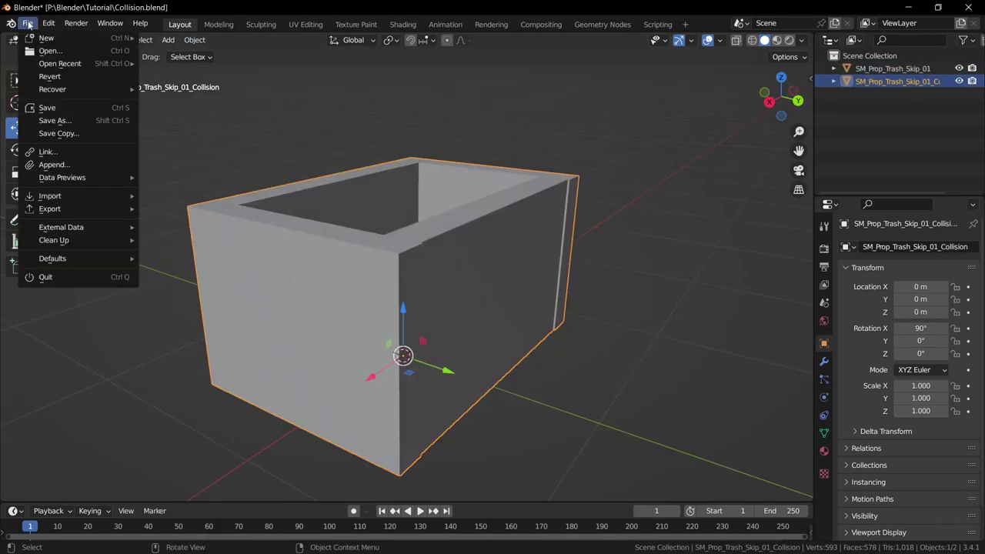
mouse_move(77, 209)
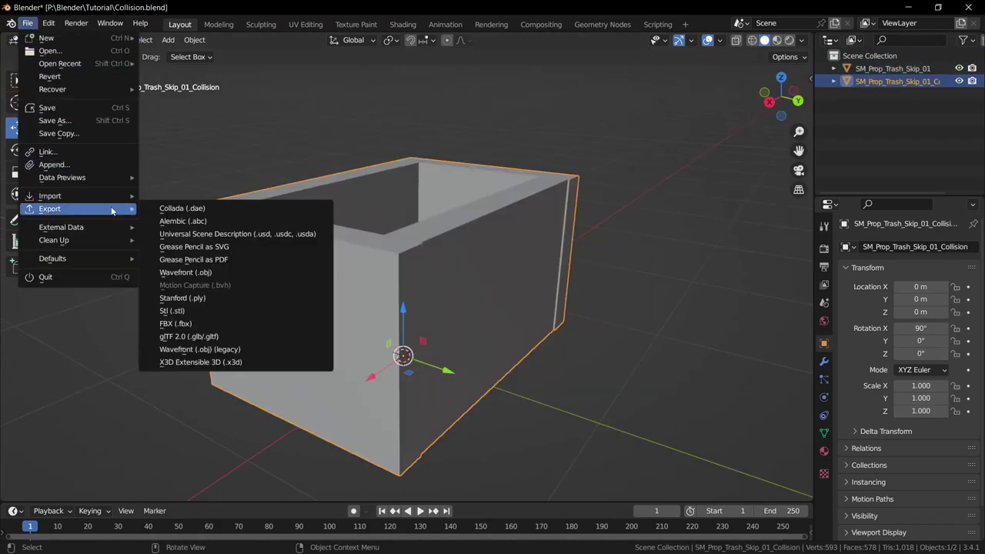
left_click(179, 326)
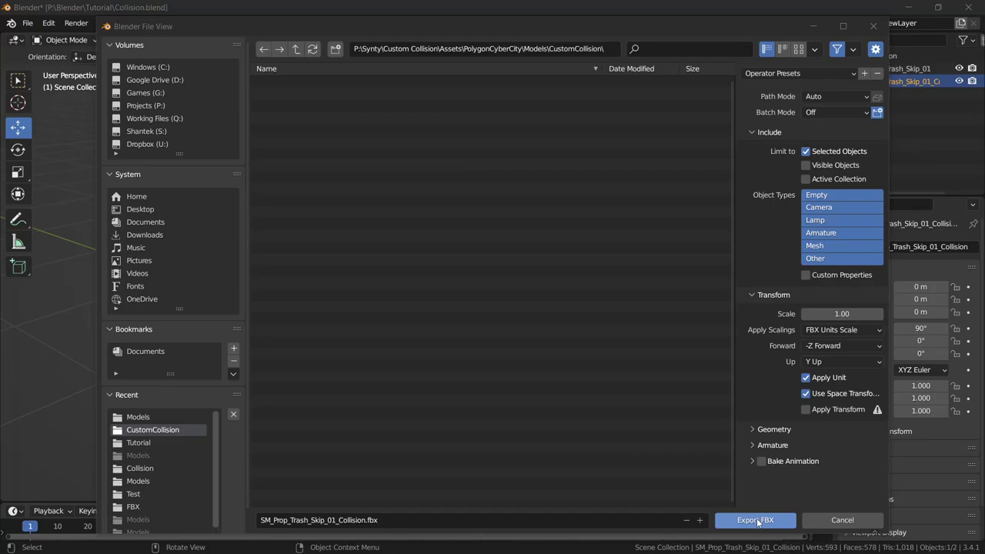
left_click(755, 520)
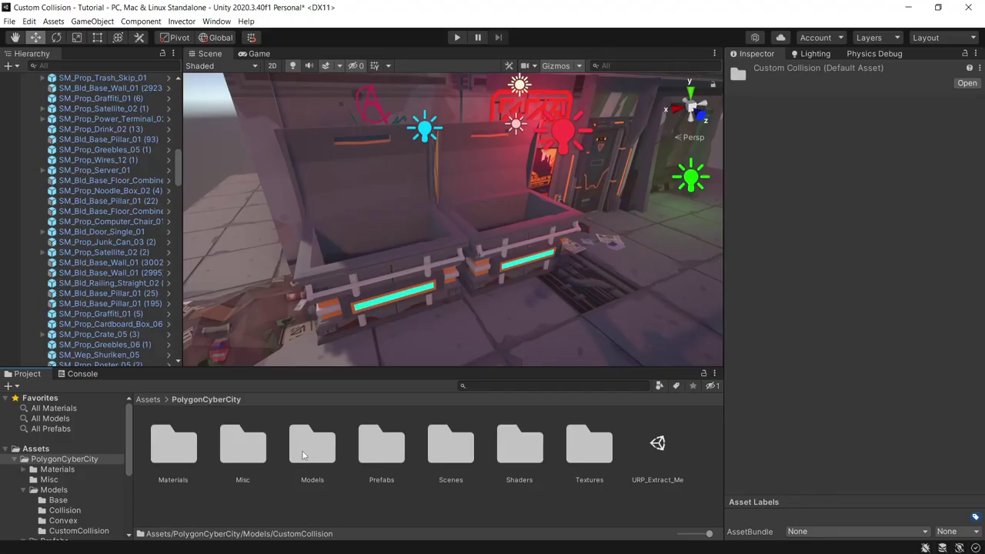
Step: In Unity, add a Mesh Collider to SM_Prop_Trash_Skip_01 (1) and assign it the SM_Prop_Trash_Skip_01_Collision mesh from Models/CustomCollision
double_click(303, 455)
double_click(365, 447)
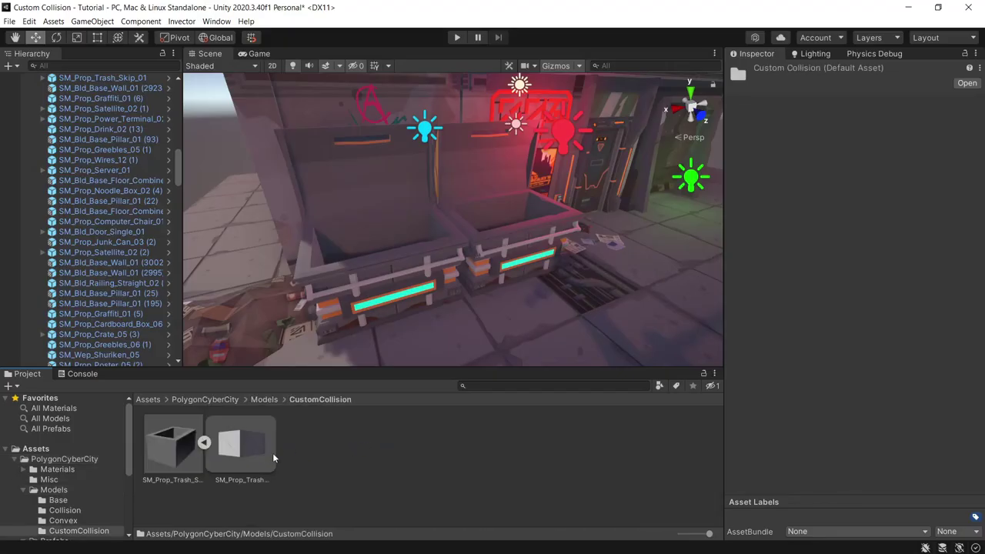
left_click(453, 244)
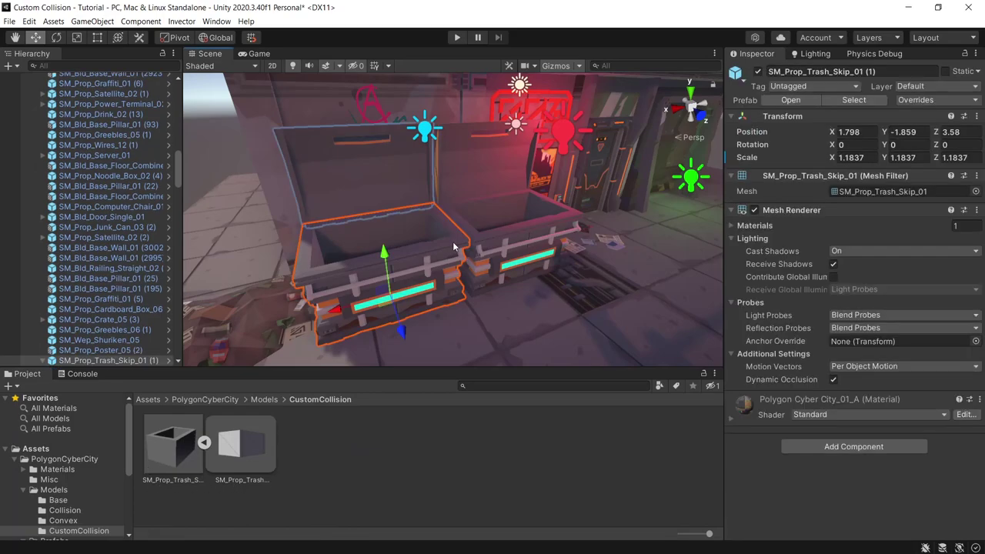
left_click(846, 446)
left_click(825, 390)
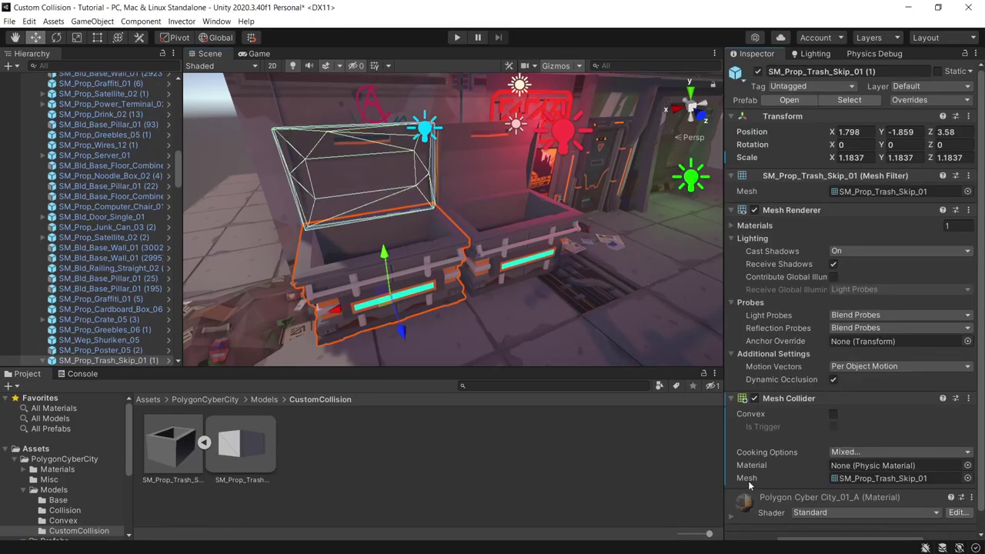
left_click_drag(187, 450, 897, 480)
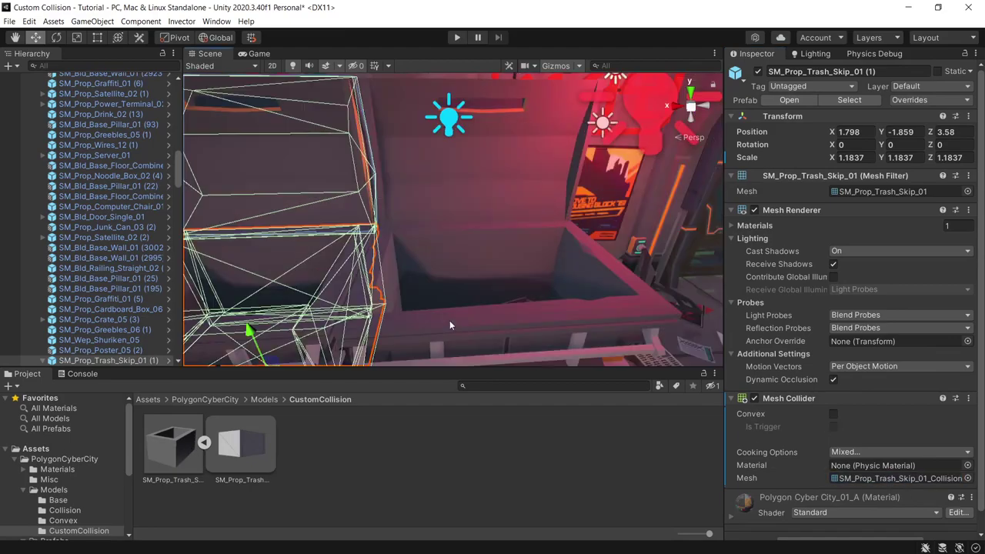
Step: Add a Mesh Collider to the neighbouring skip, SM_Prop_Trash_Skip_01
left_click(450, 320)
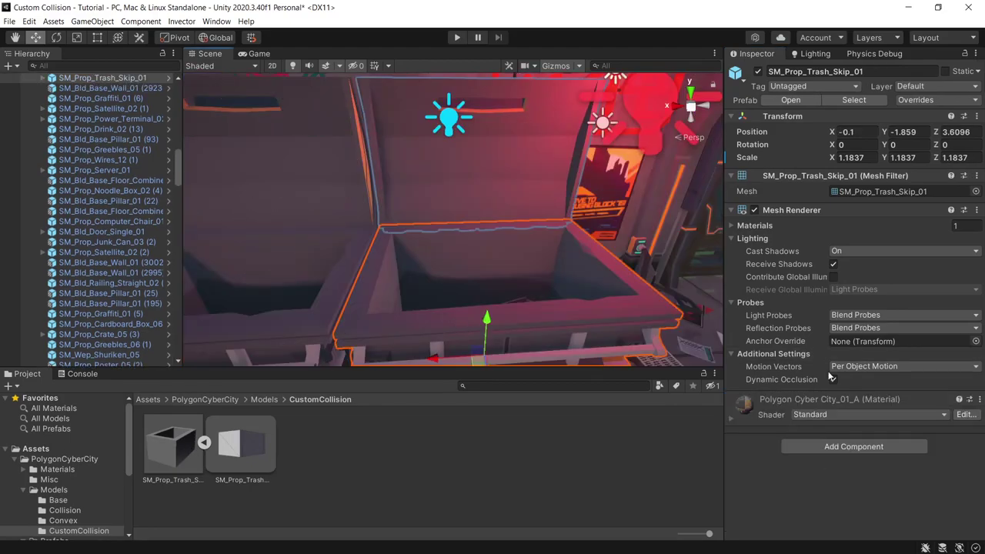
left_click(854, 446)
left_click(811, 389)
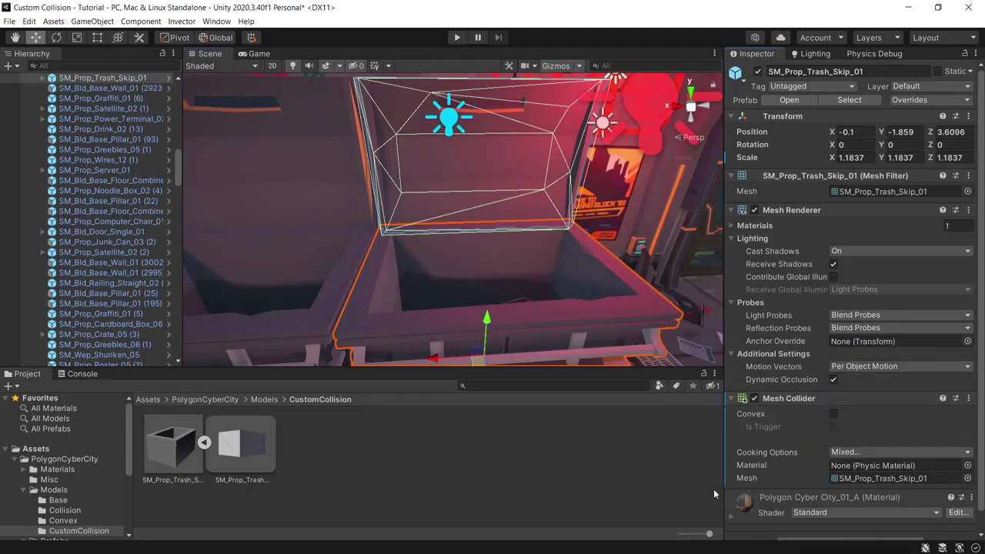
Step: Run the scene in Play mode and make the character jump into and between the skips to test their collision
left_click(457, 37)
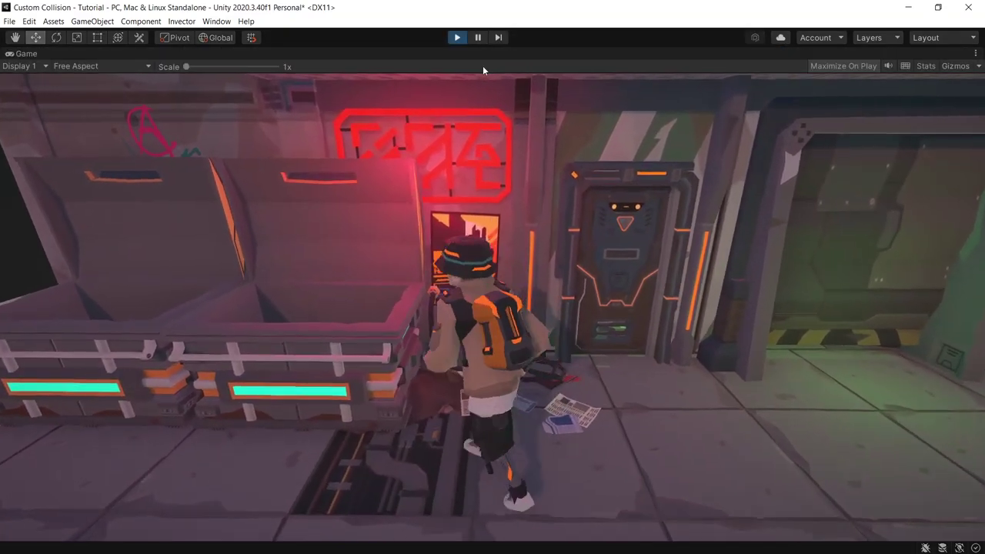
key("s")
key("a")
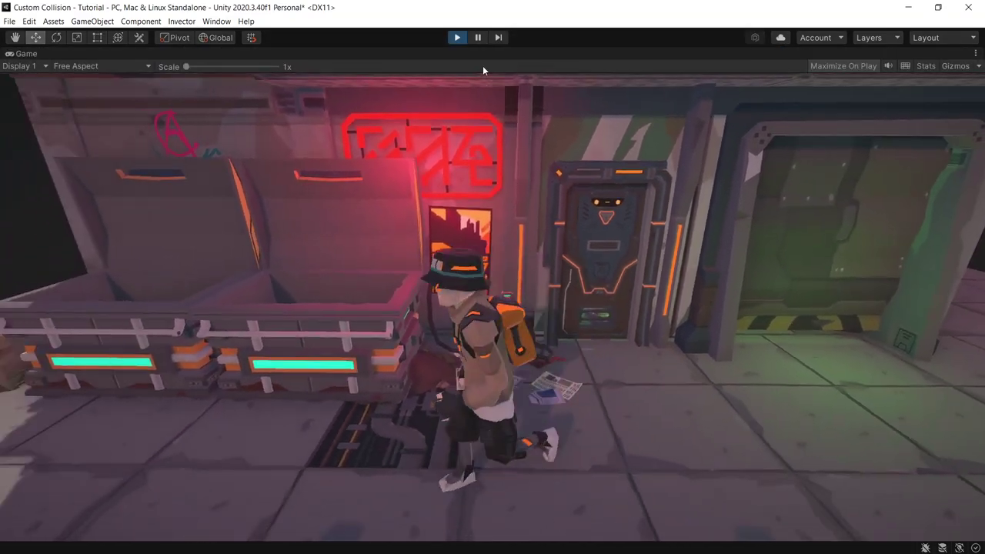
key("w")
key("space")
key("a")
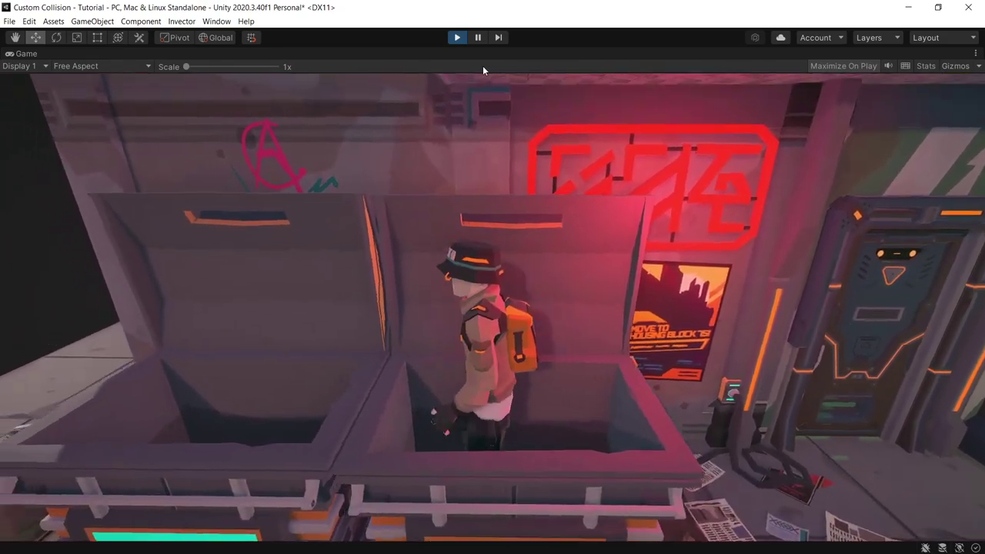
key("space")
key("space")
key("a")
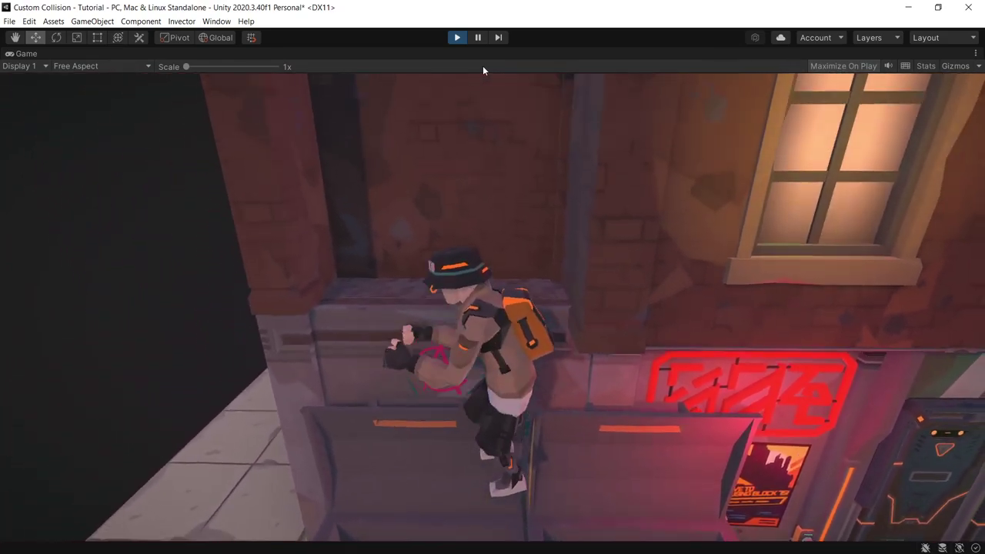
key("space")
key("s")
key("d")
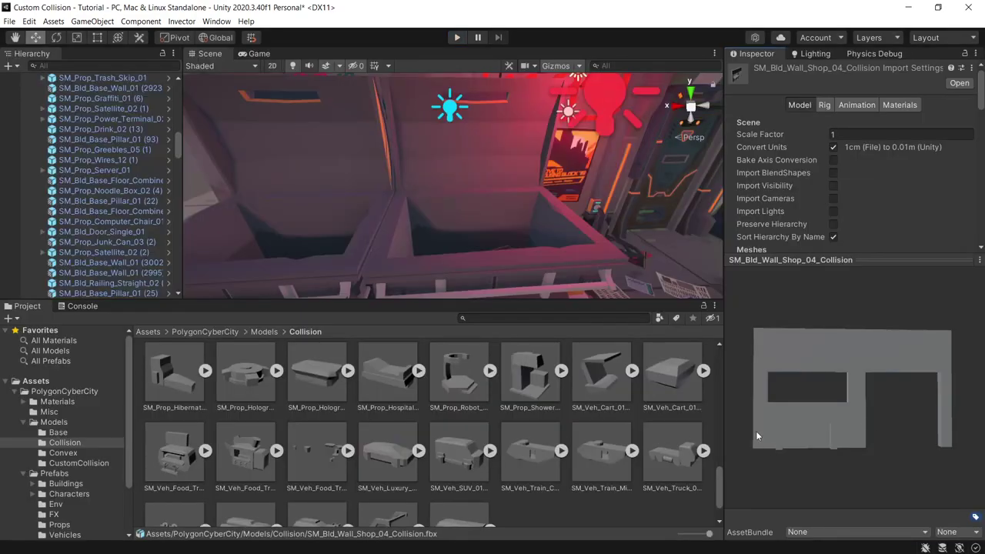
Step: Rotate the preview of SM_Bld_Wall_Shop_04_Collision to examine the ready-made collision mesh from several angles
left_click_drag(832, 412, 757, 425)
left_click_drag(825, 429, 834, 414)
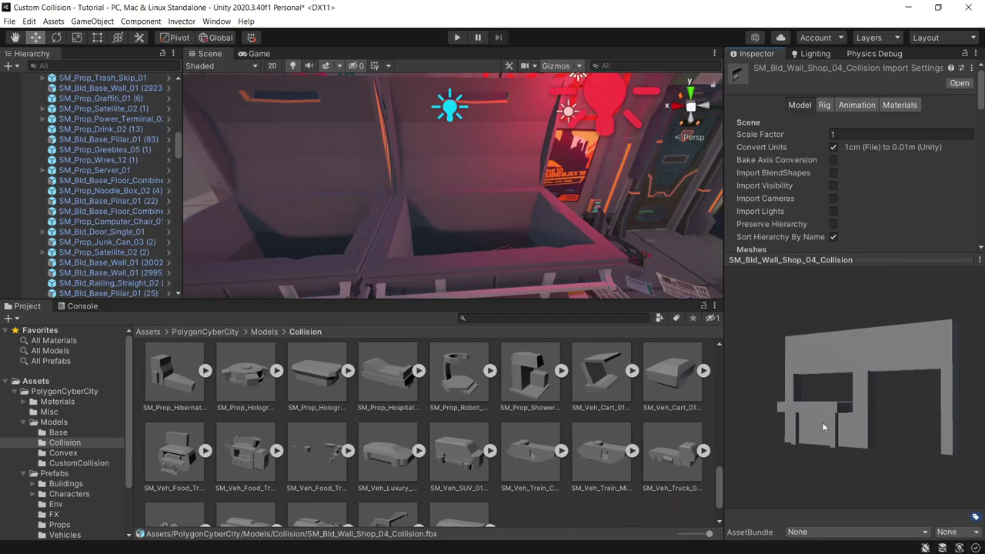
left_click_drag(822, 422, 938, 421)
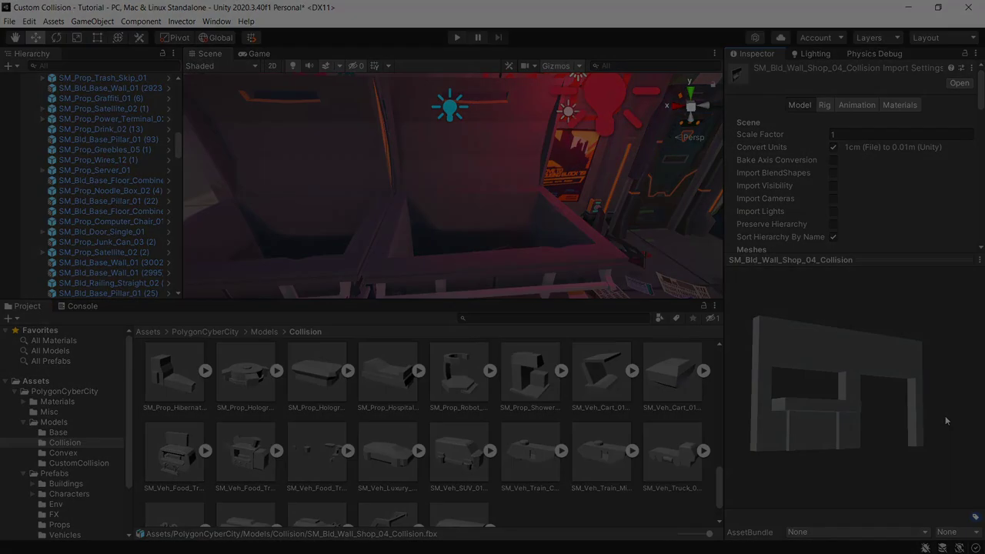